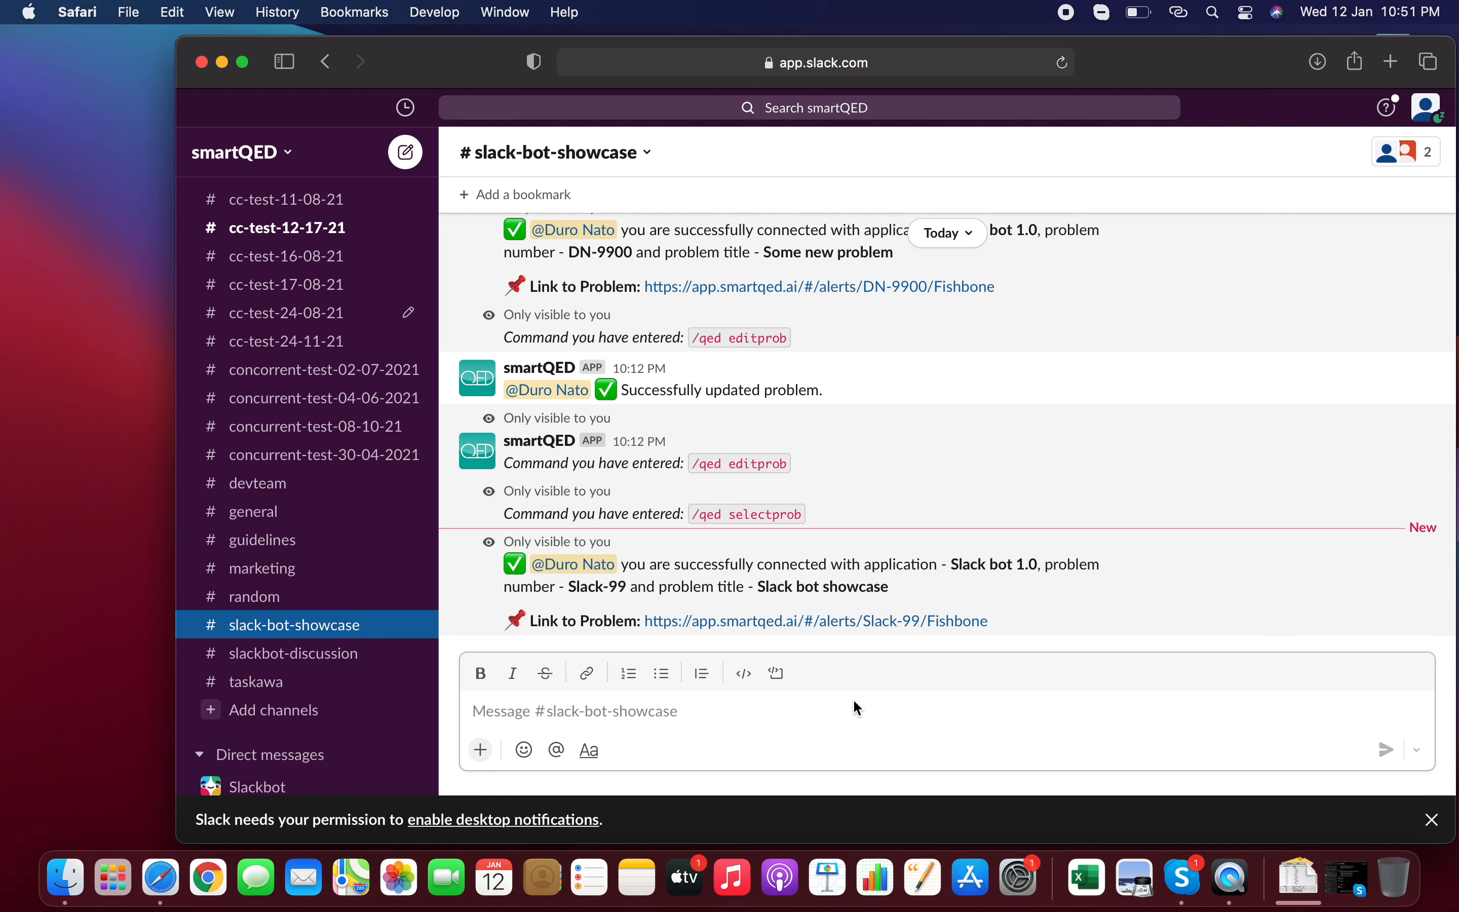
Run the smartQED bot command "/qed connectapp" in the slack-bot-showcase channel.
left_click(481, 750)
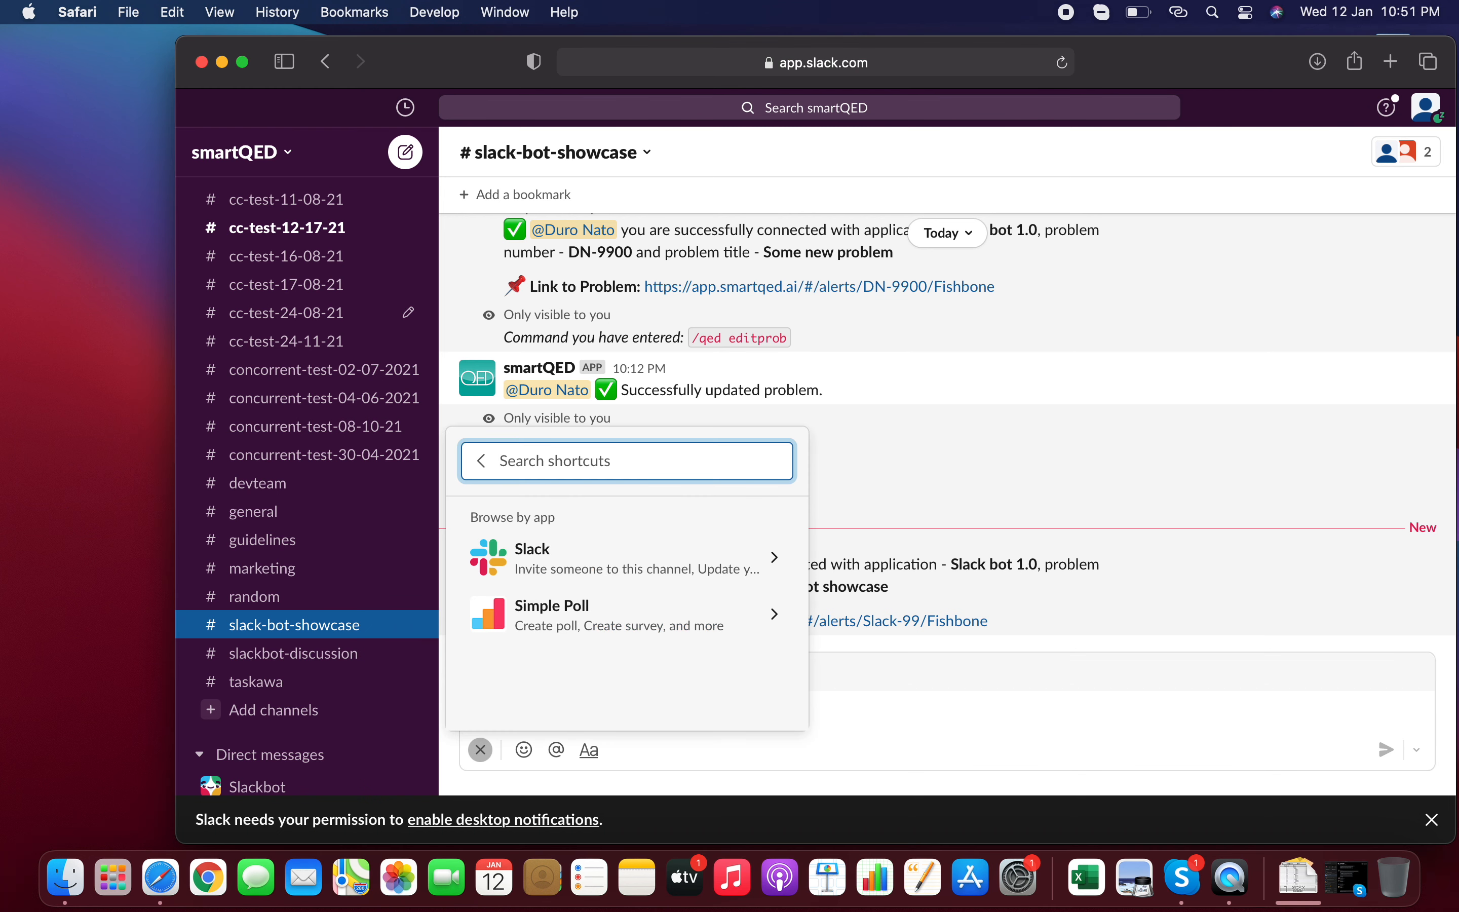
type("qed")
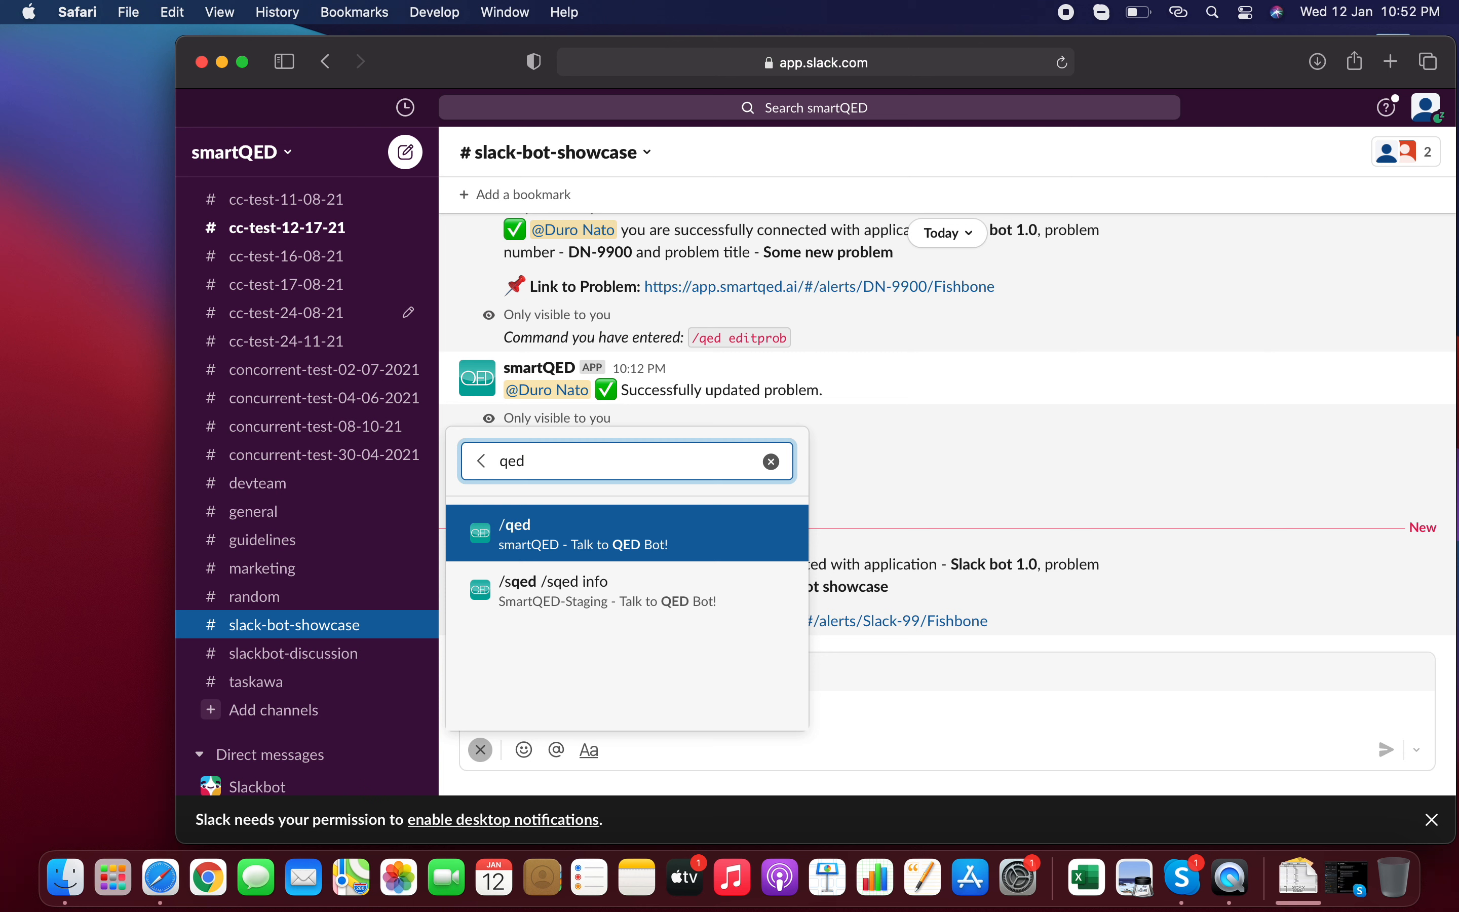
key("Return")
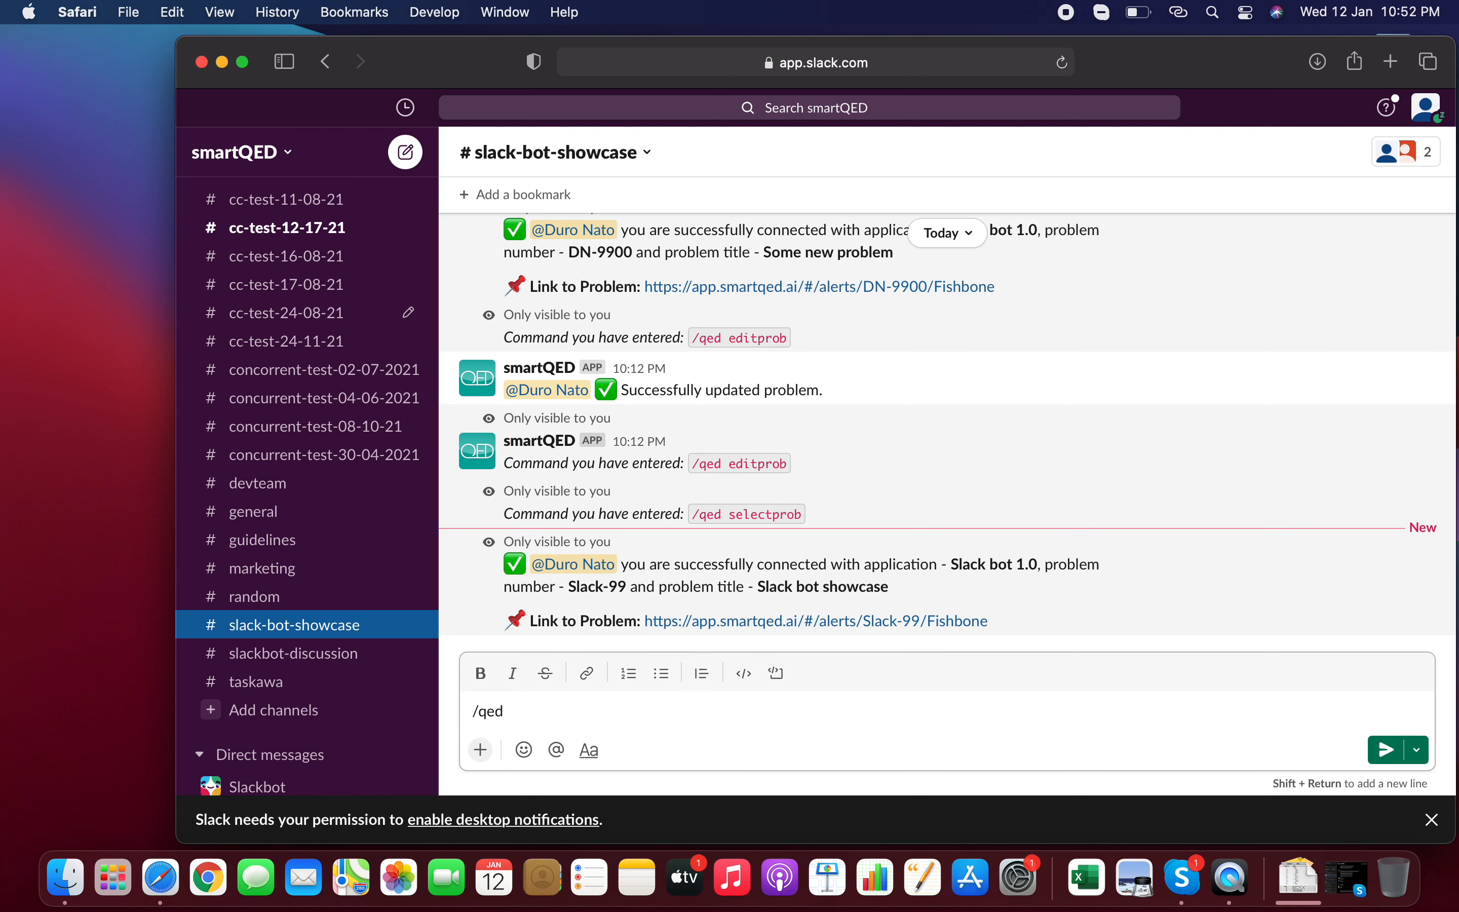
type("connectapp")
key("Return")
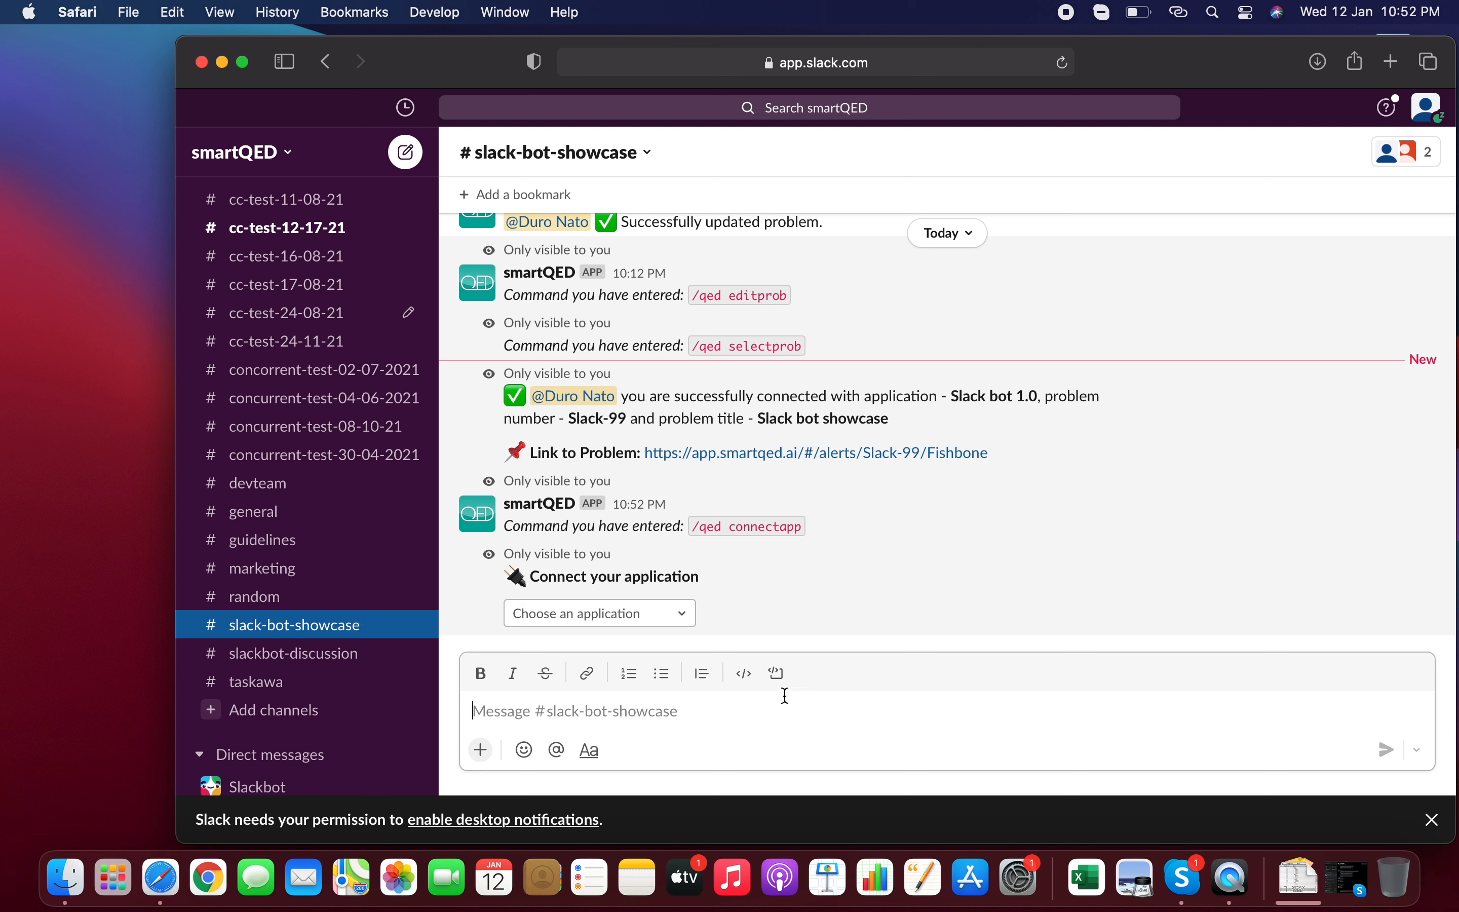
Choose the application "Tutorials Account : Slack bot 1.0" and connect only your own account to it.
left_click(685, 613)
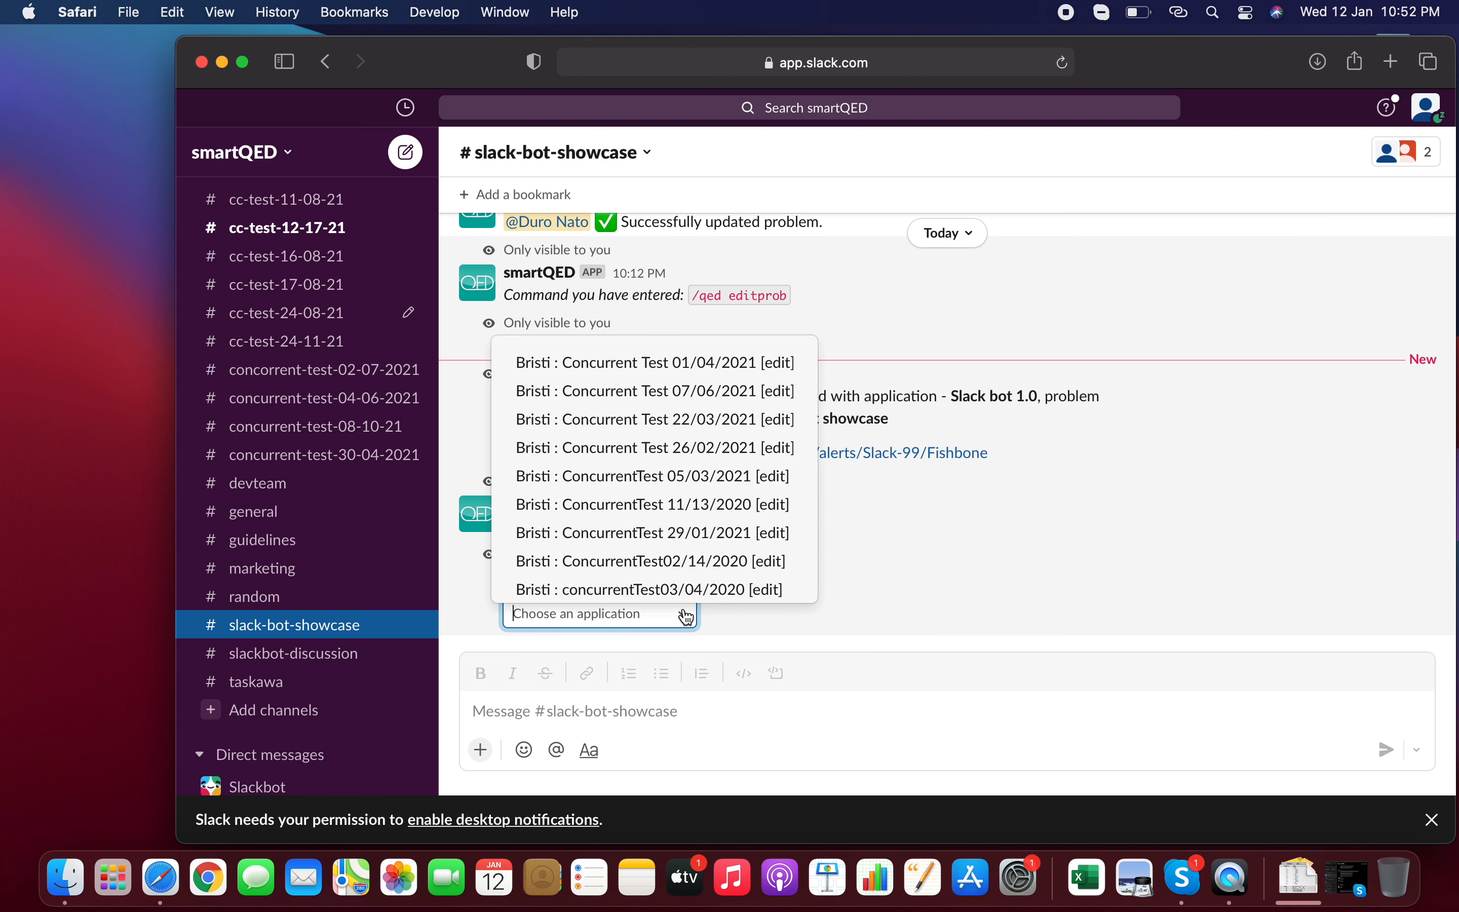
key("Up")
key("Up")
key("Up")
key("Up")
key("Up")
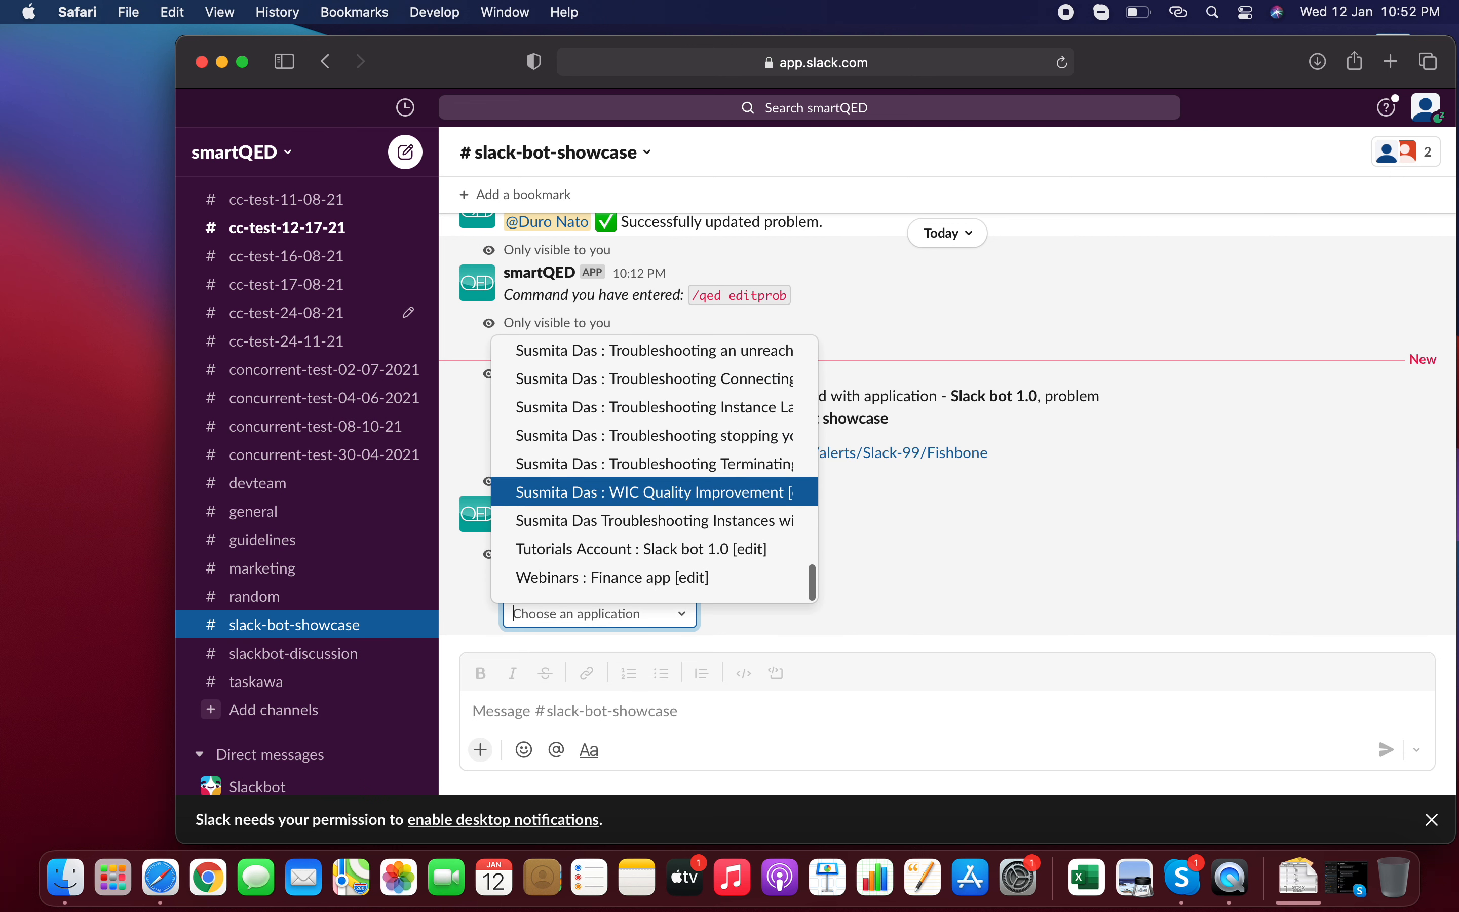
left_click(597, 550)
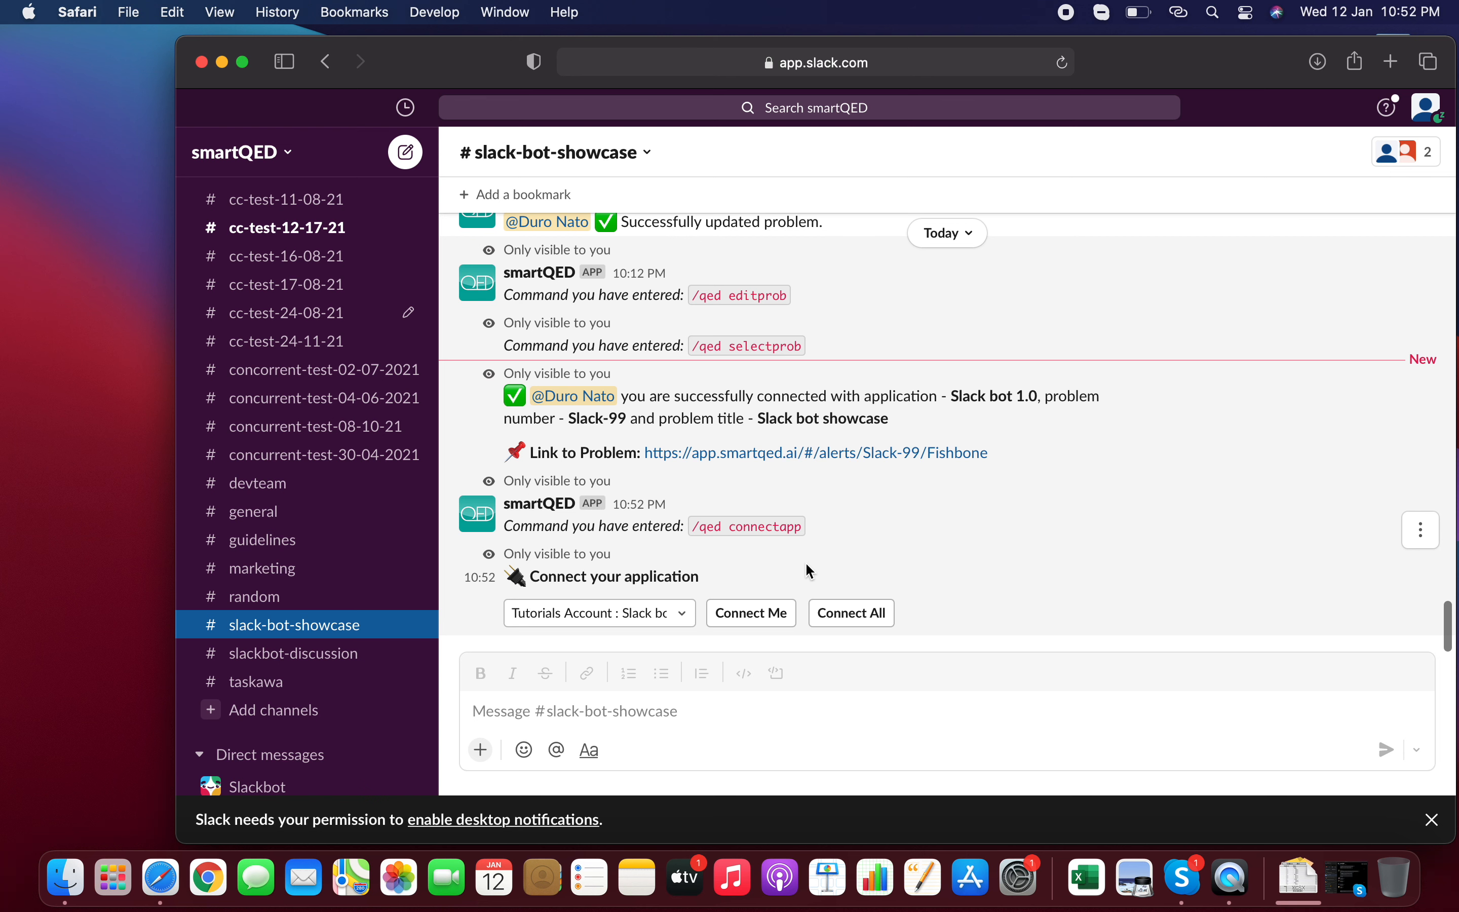
left_click(751, 621)
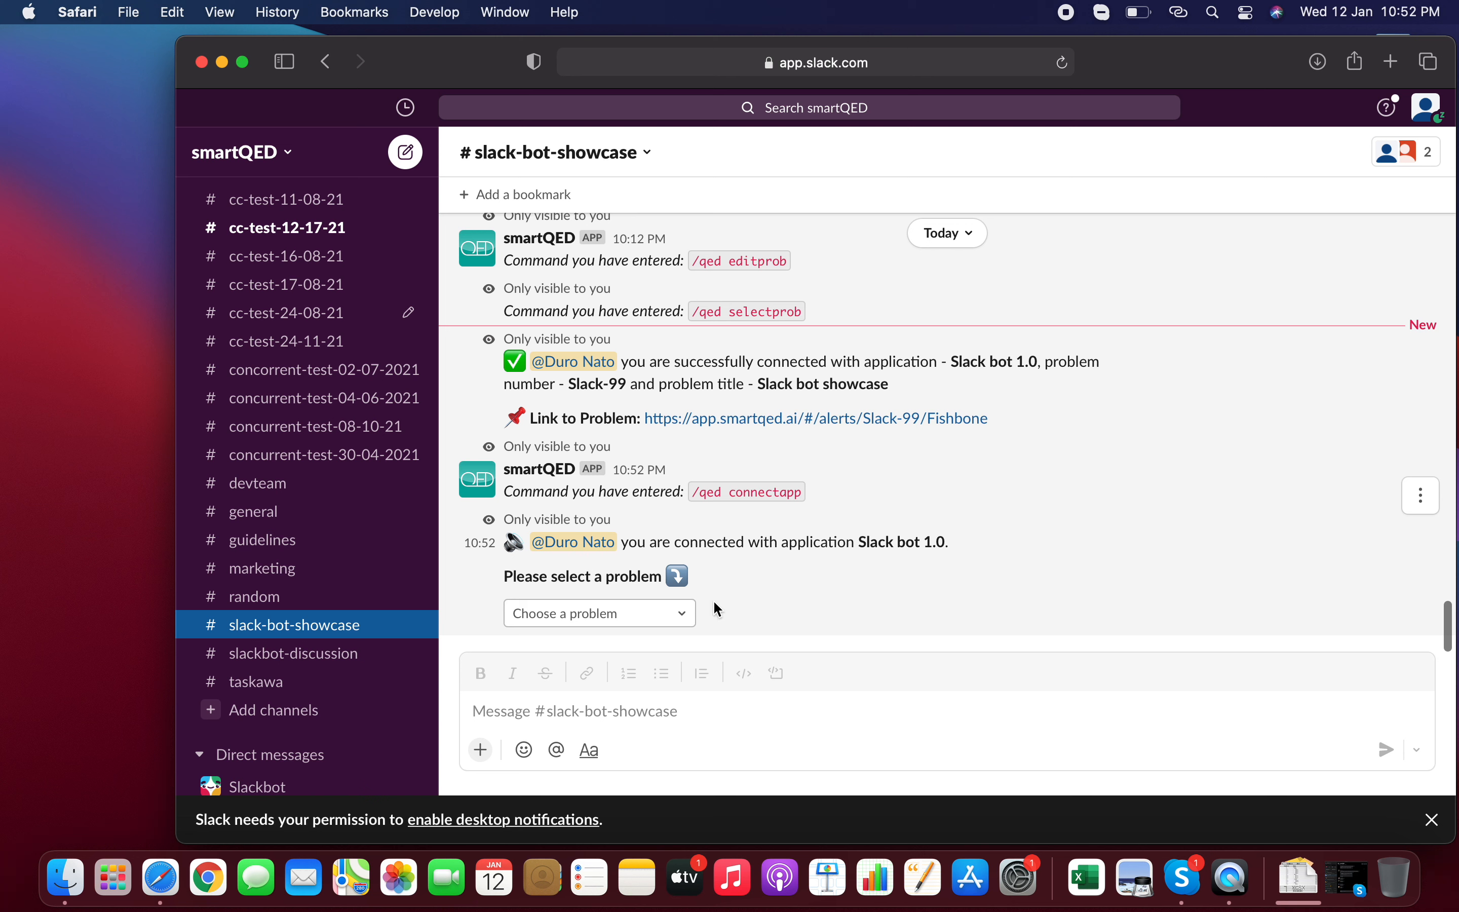
Choose the problem "Slack-99 : Slack bot showcase" and select it only for yourself.
left_click(688, 617)
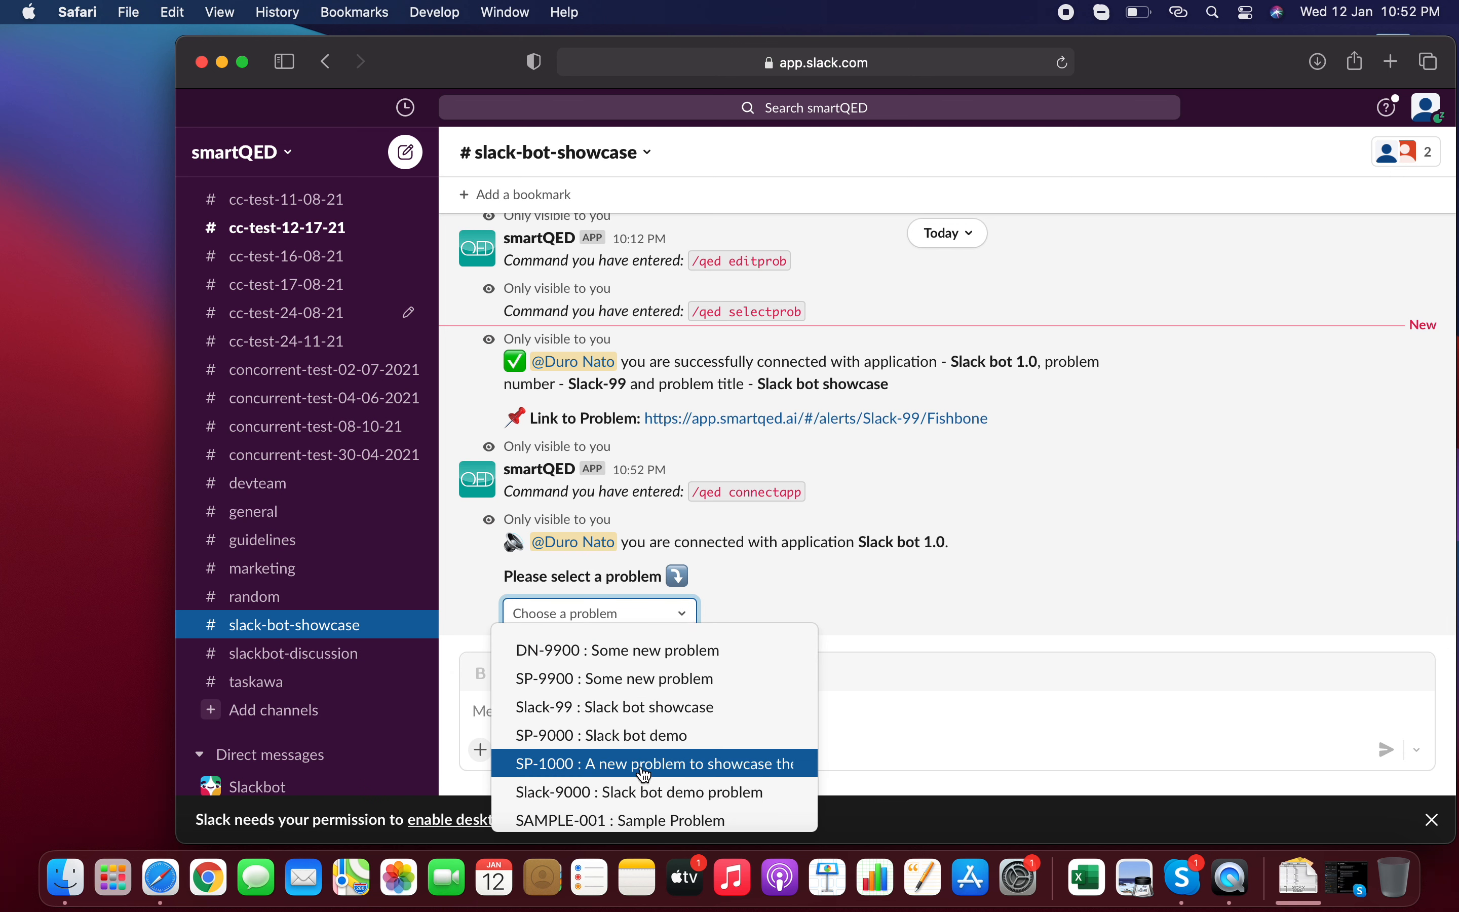
left_click(640, 709)
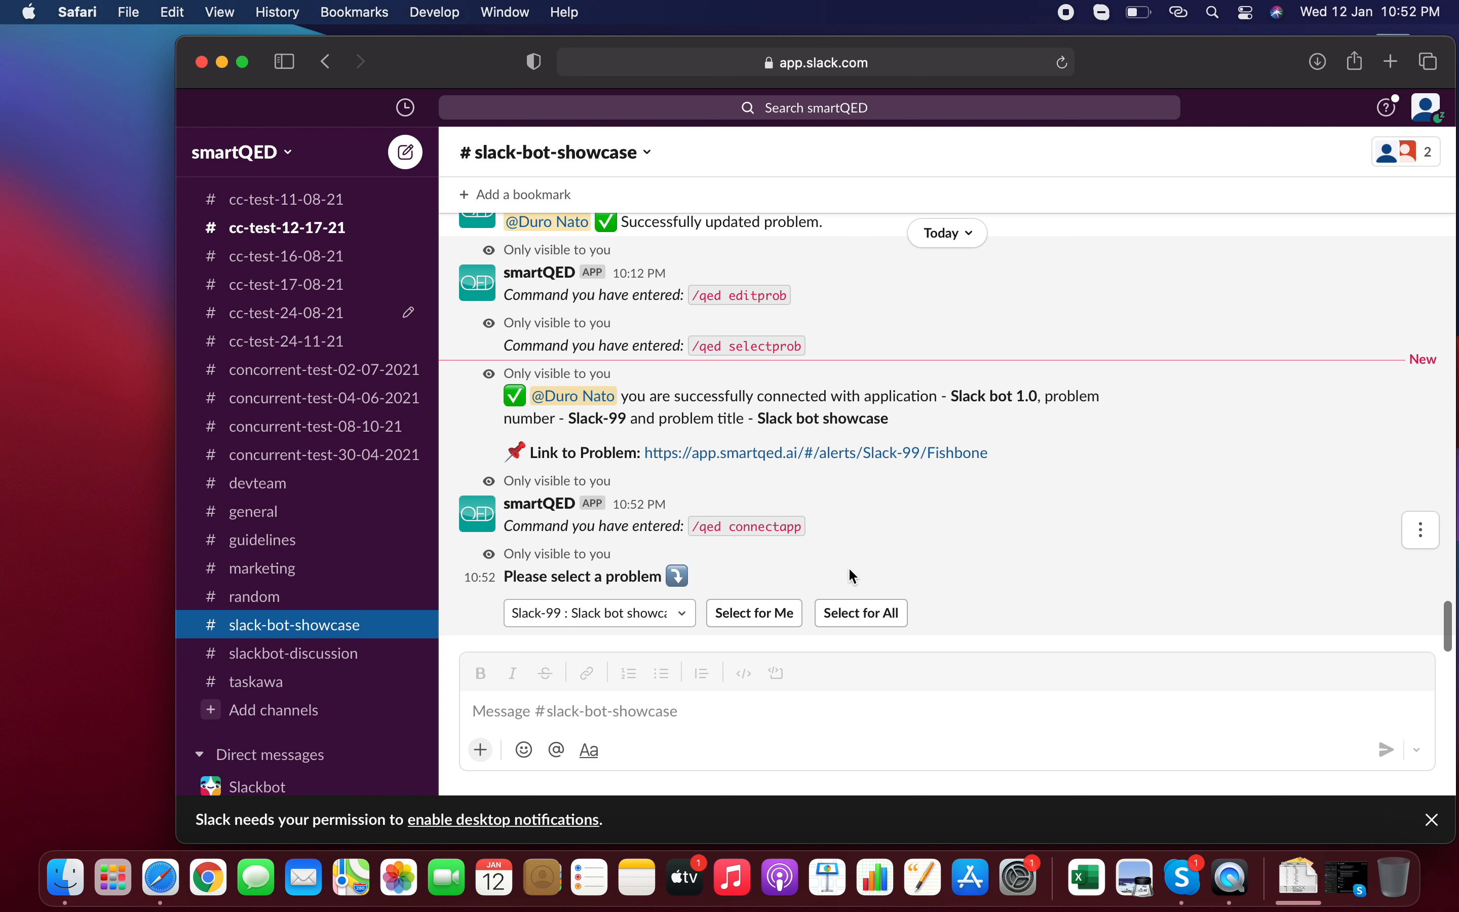
left_click(763, 620)
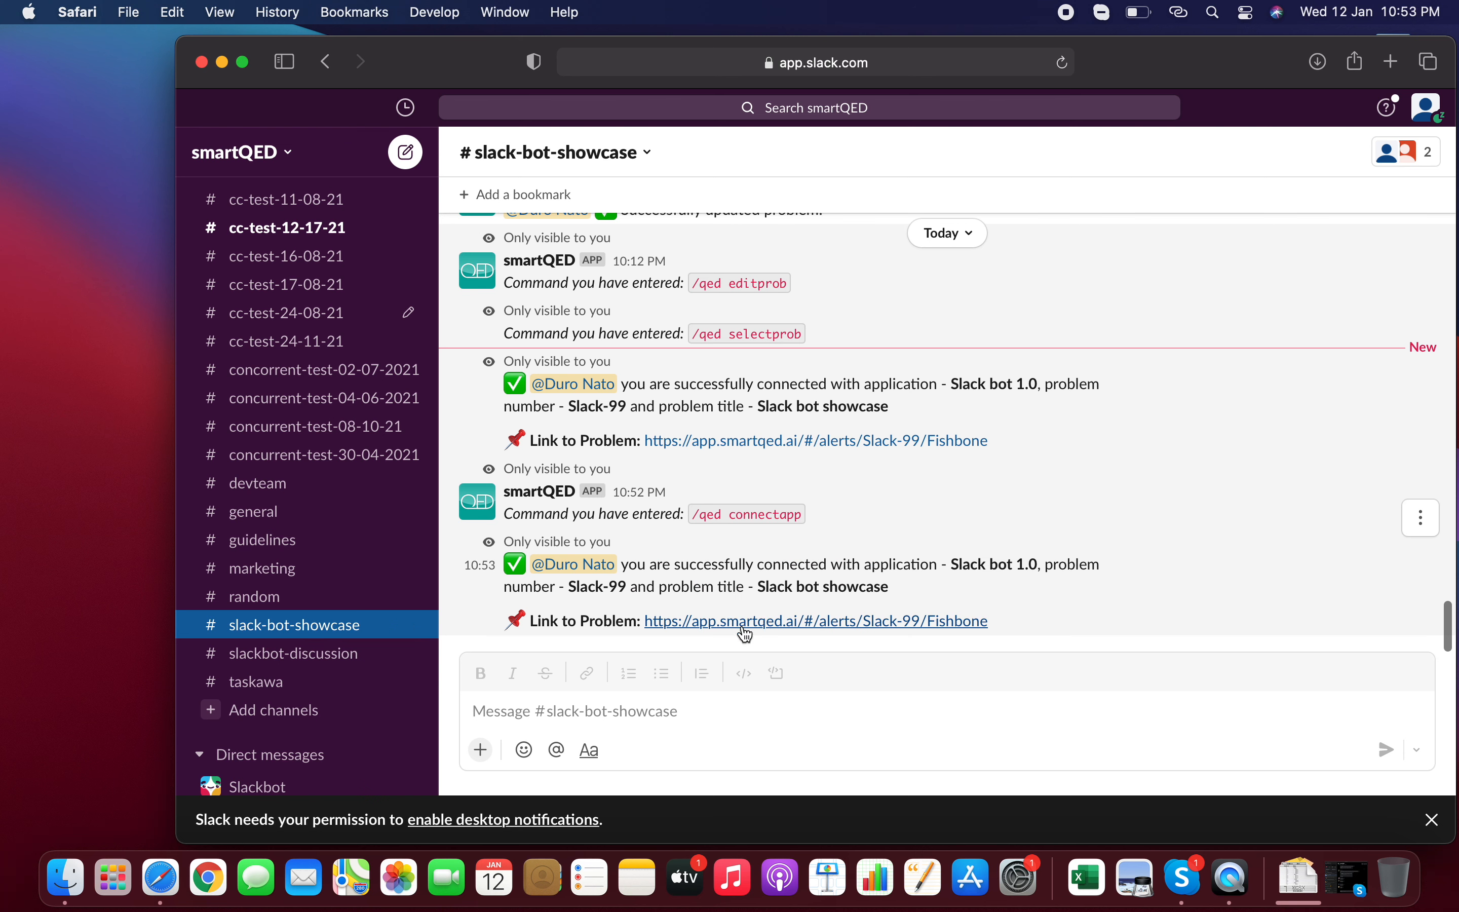
Run "/qed addprob" and submit a new problem numbered DN-99 with the title "Some new problem".
left_click(694, 714)
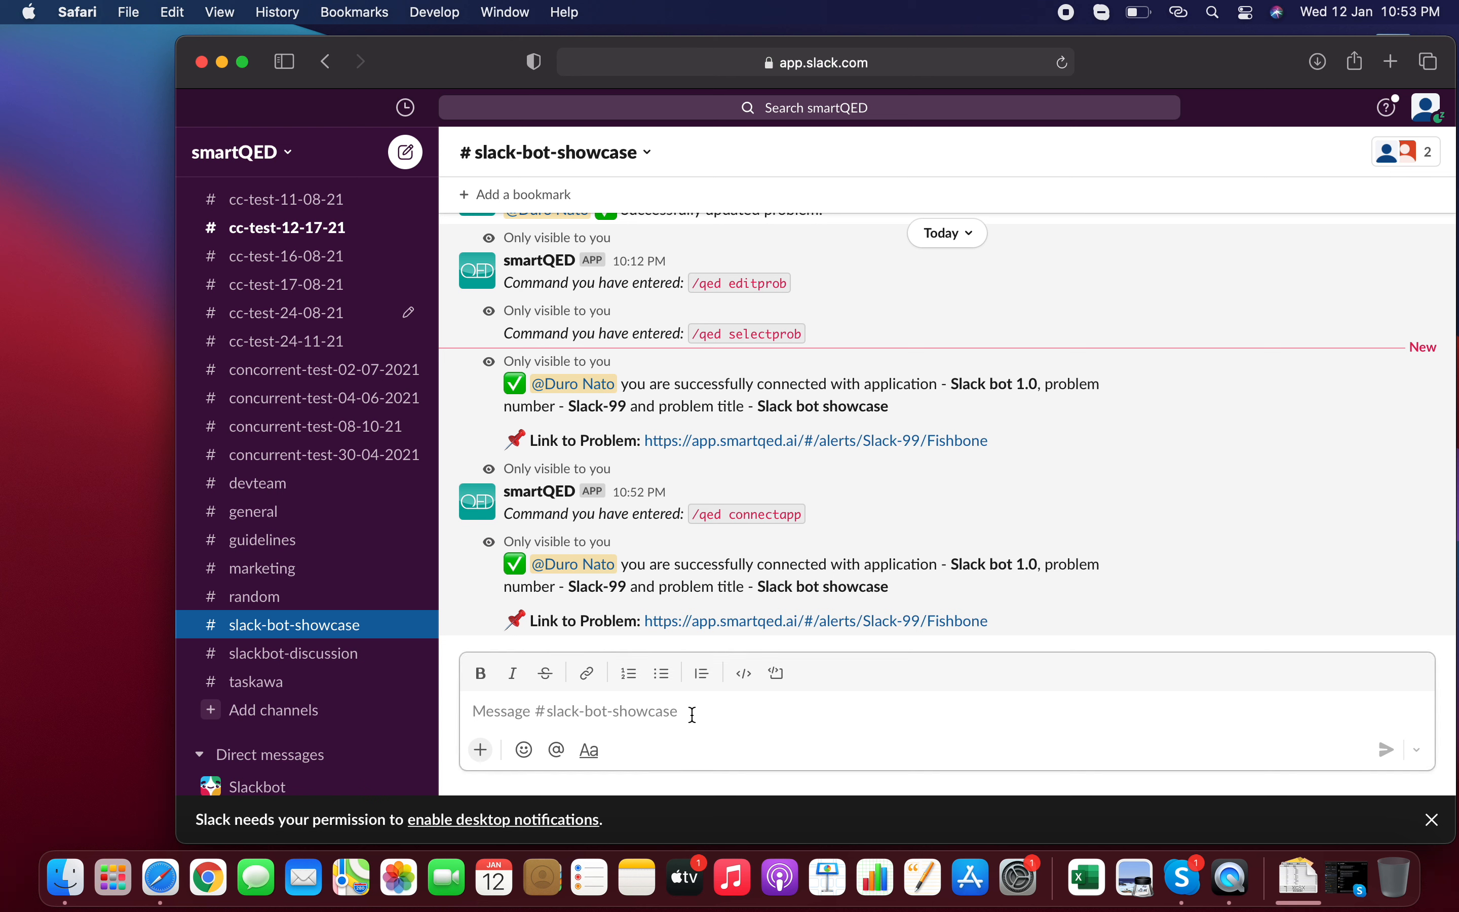
type("/qed ")
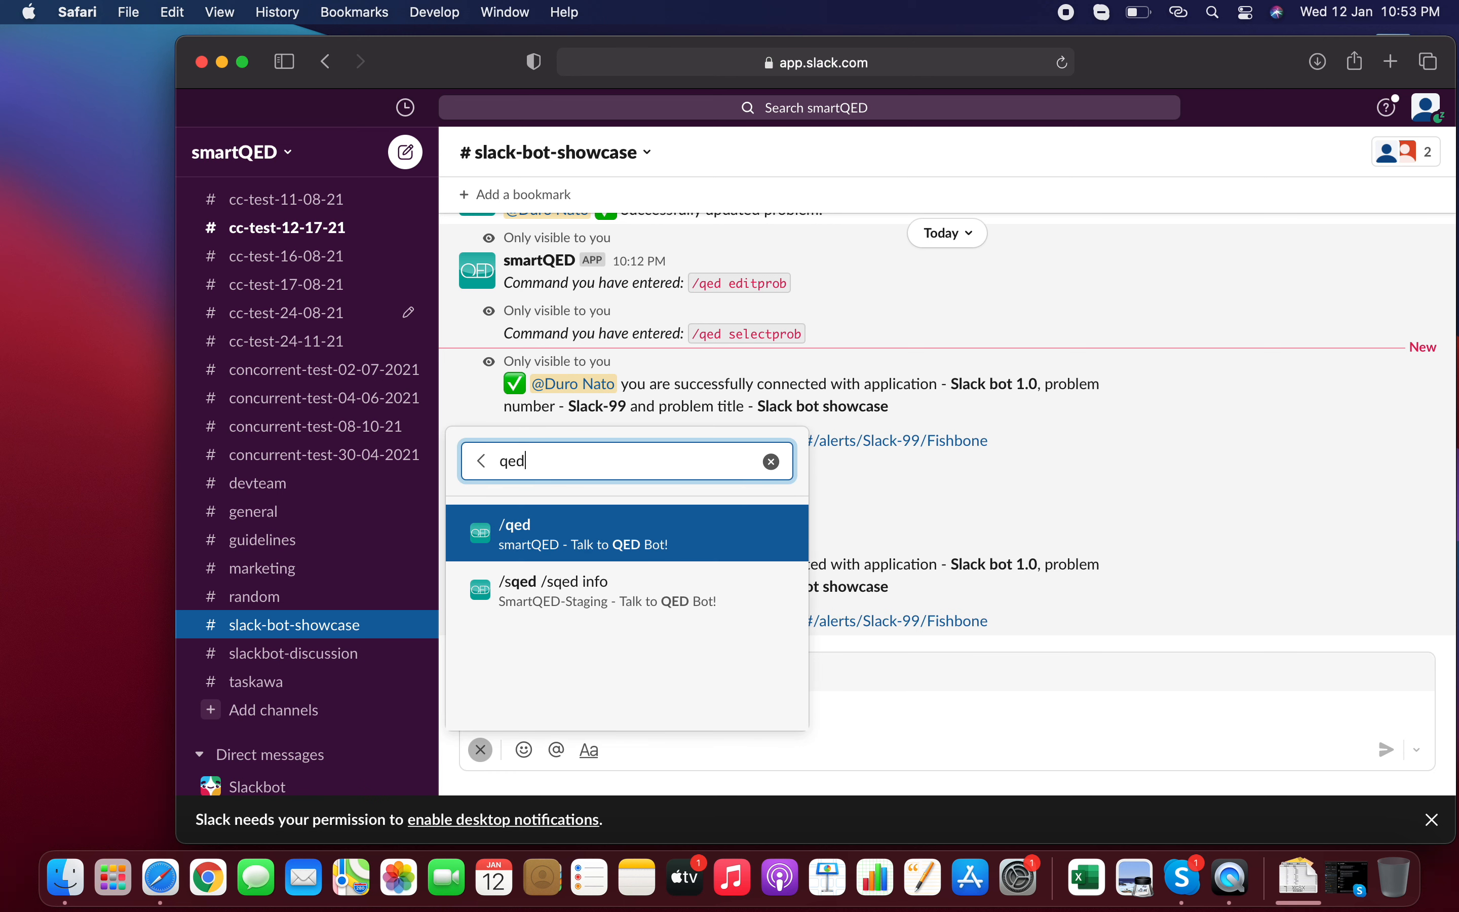
type("addprob")
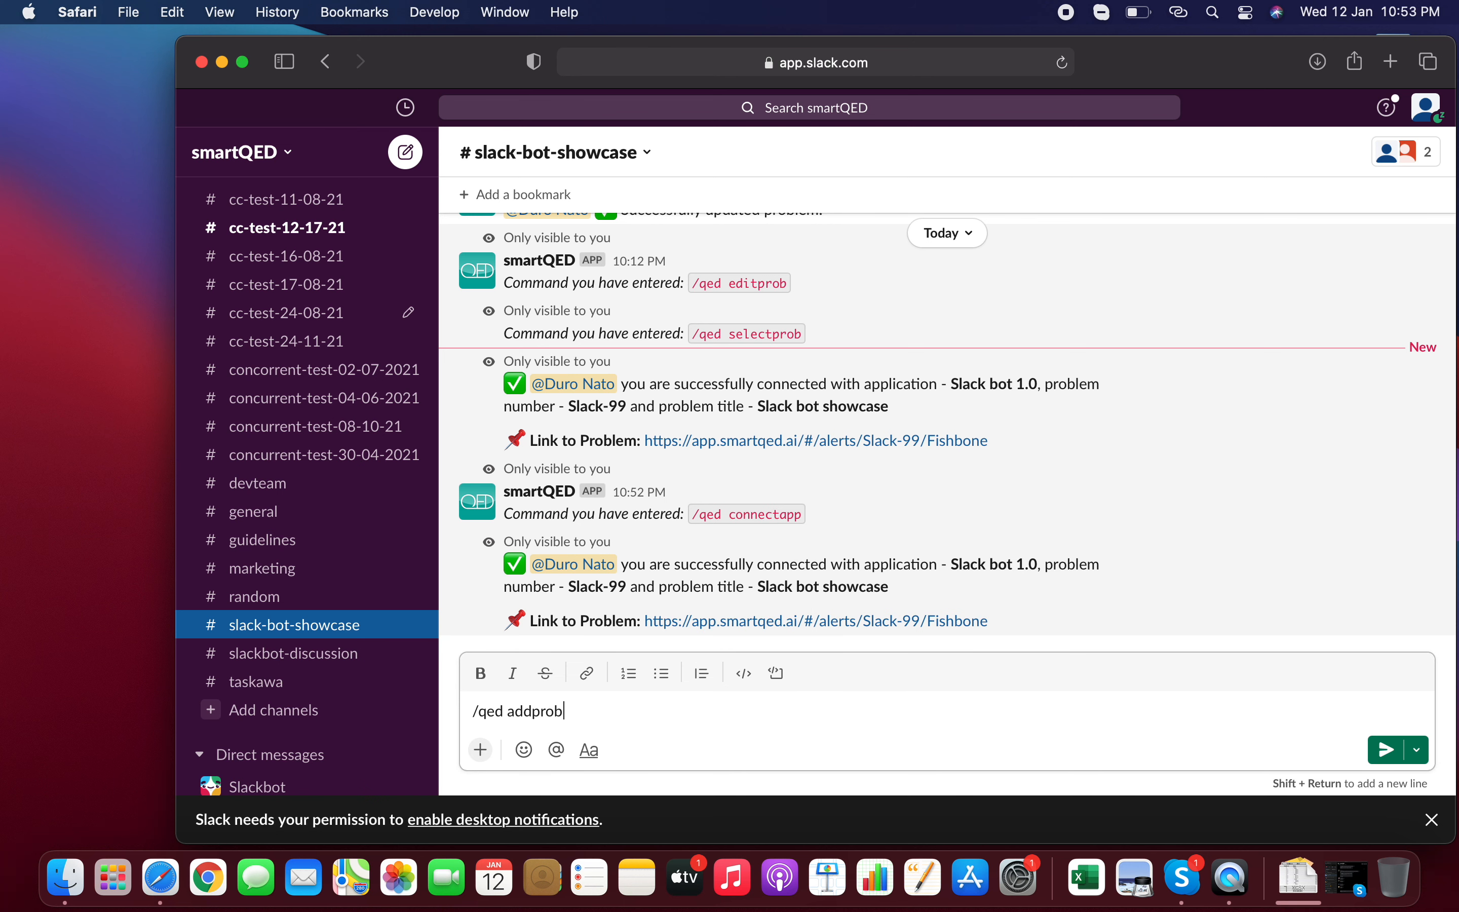
key("Return")
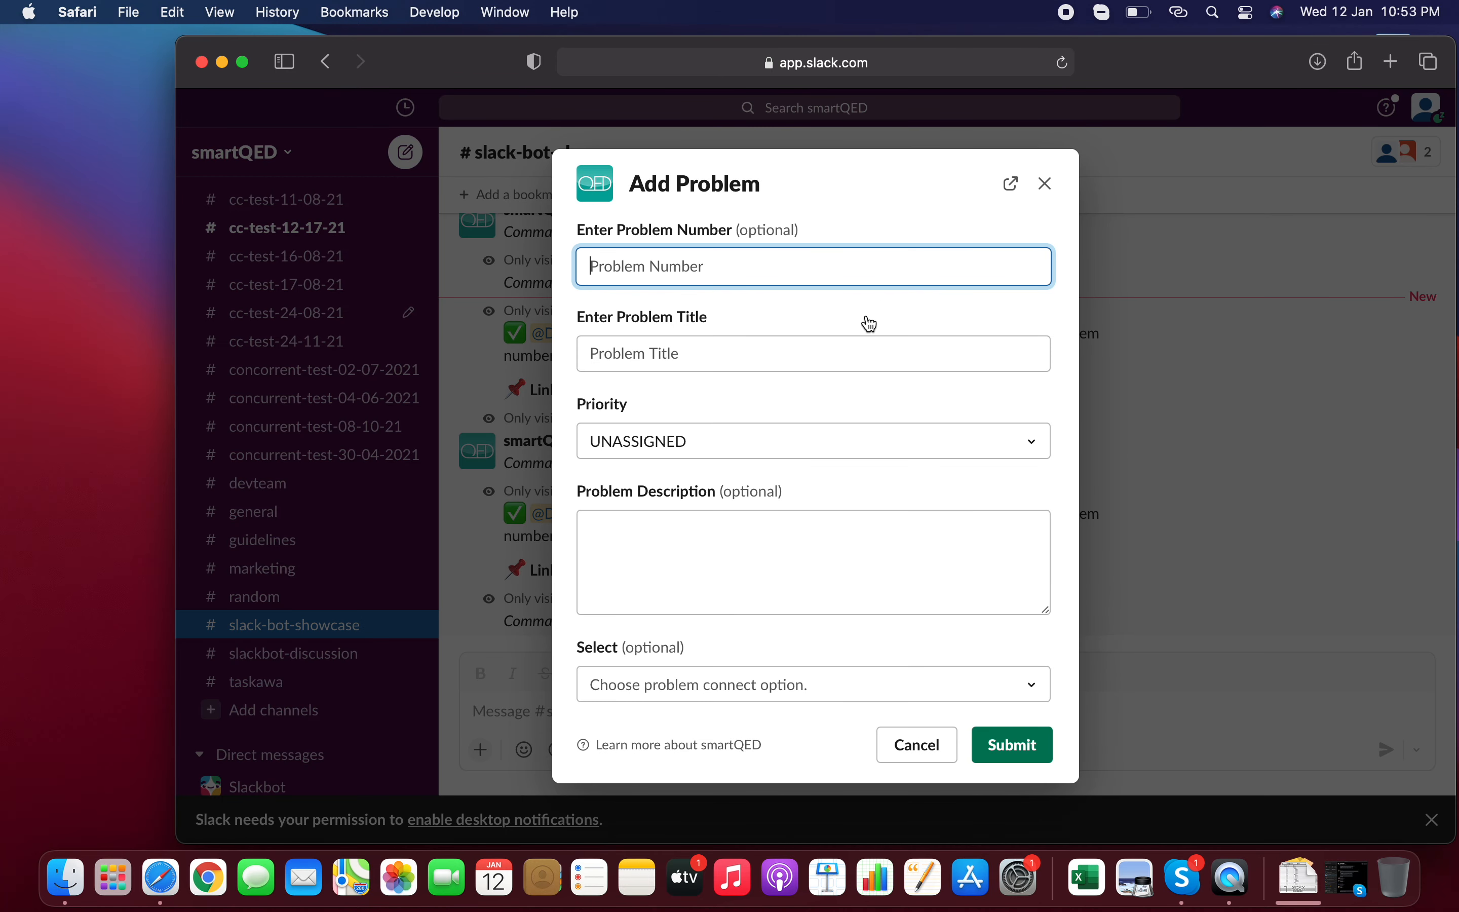
type("DN")
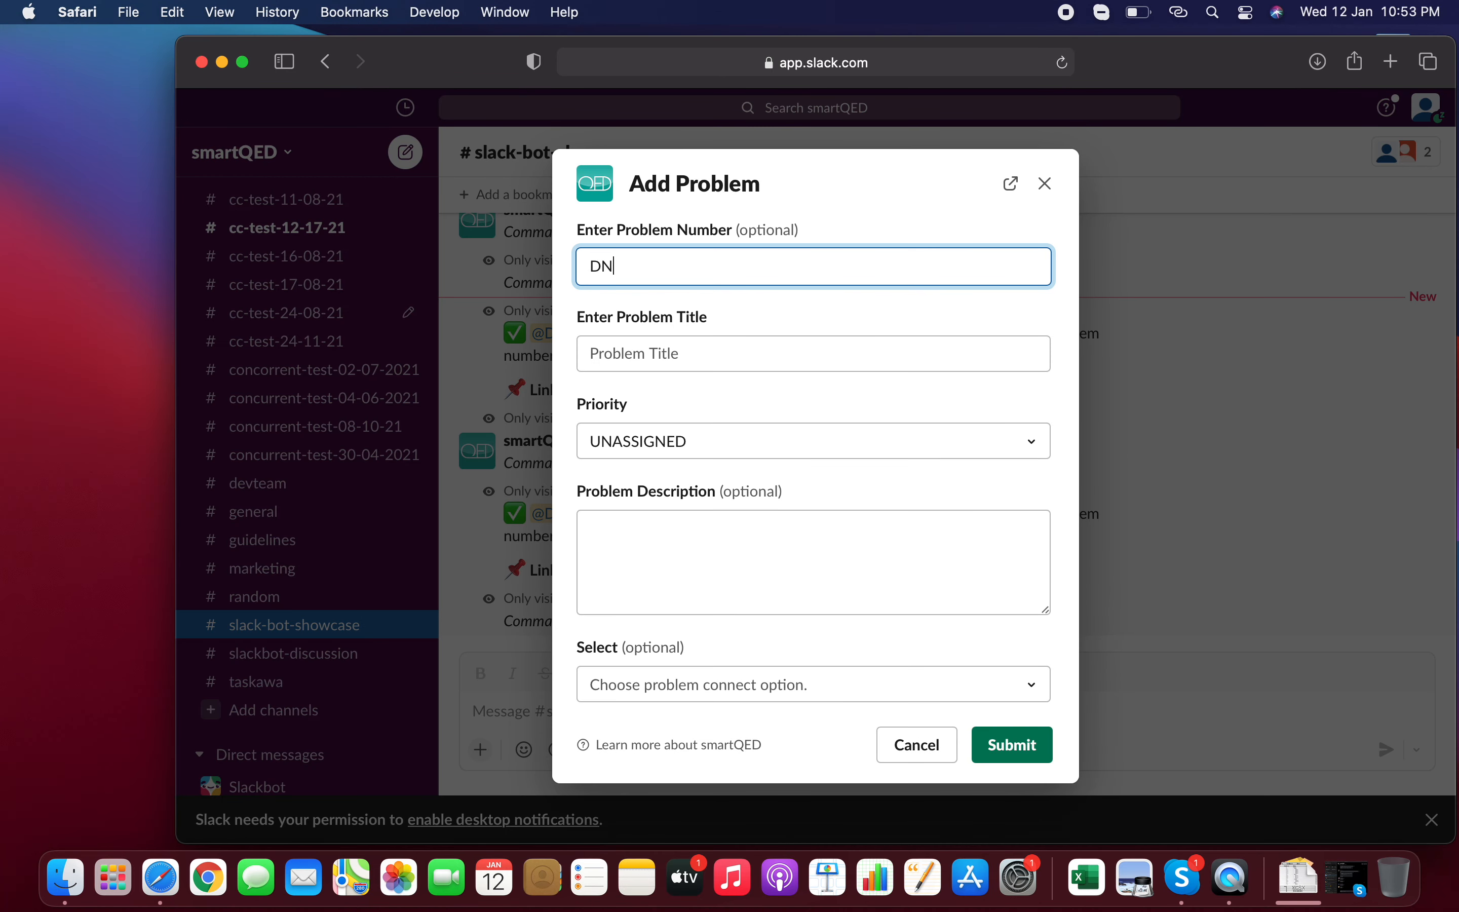
type("-99")
left_click(896, 362)
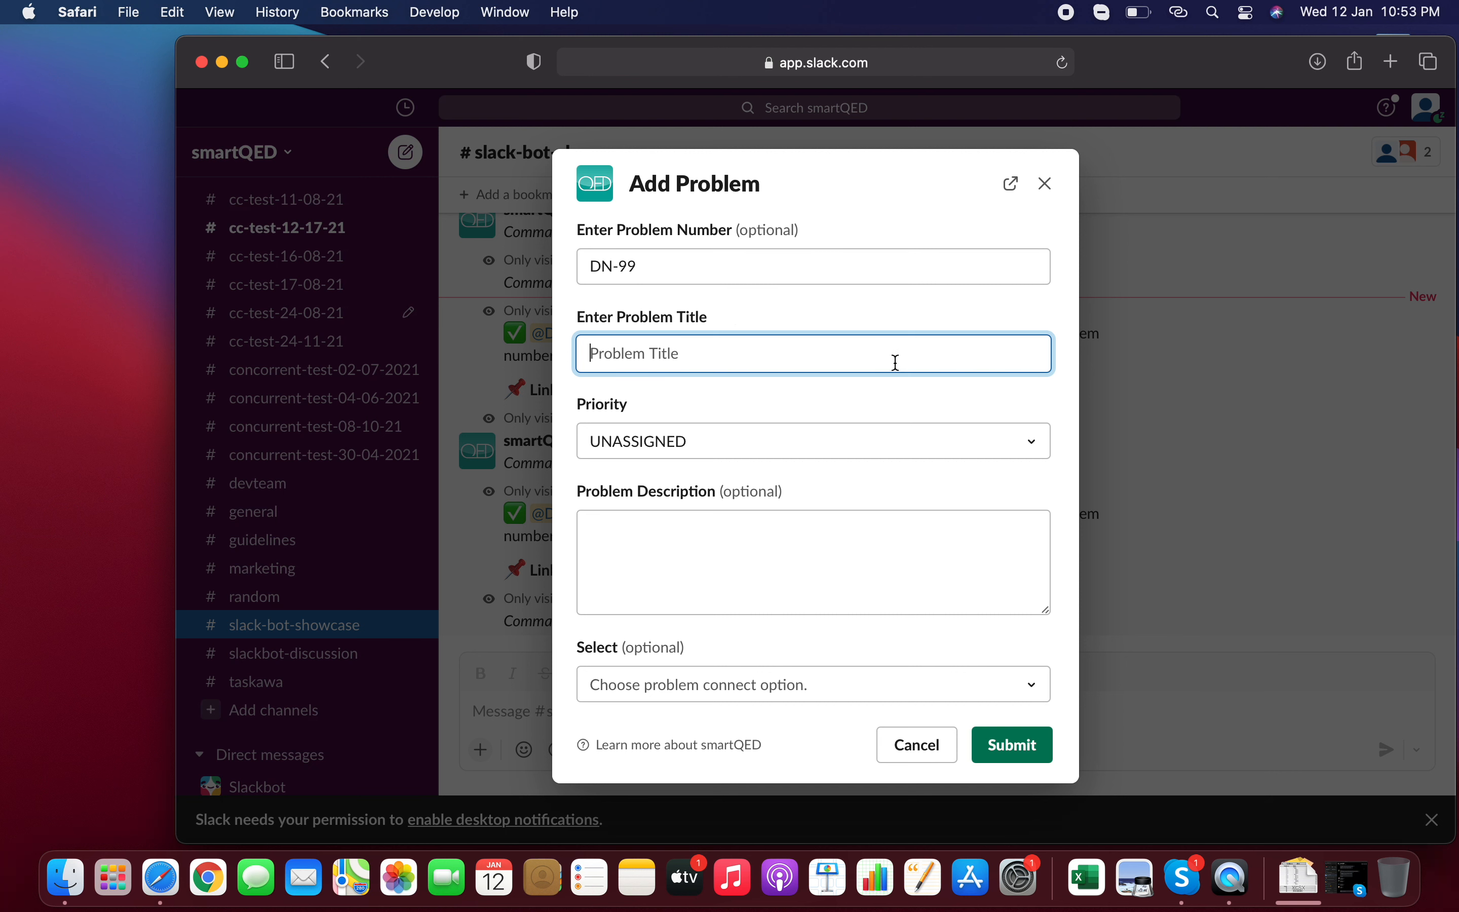
type("Some new problem")
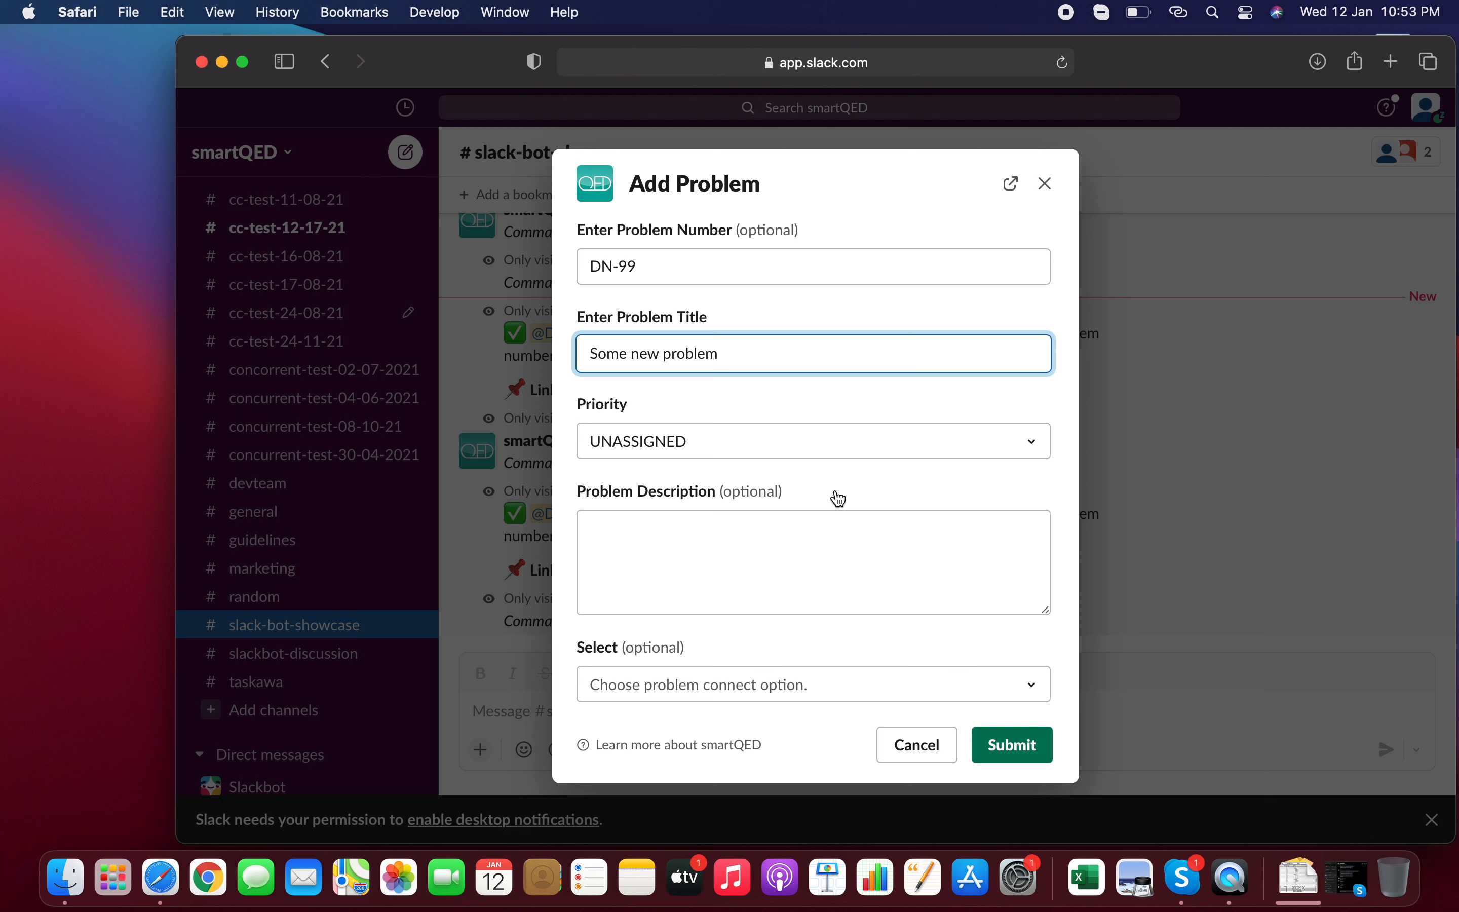
left_click(1031, 751)
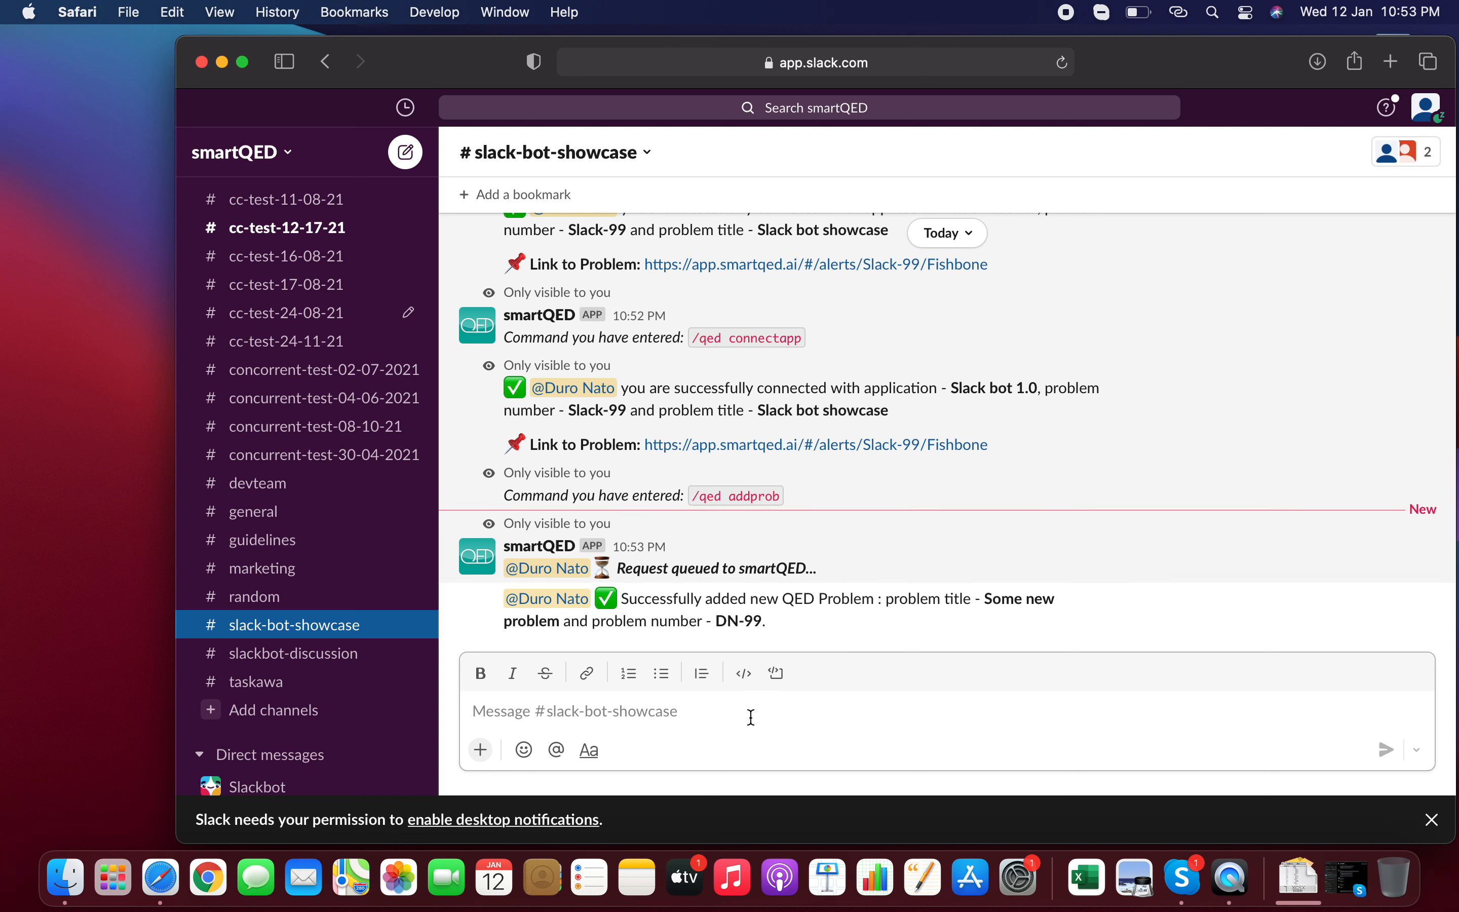
Run "/qed selectprob" and select the problem "DN-99 : Some new problem" only for yourself.
type("/qed ")
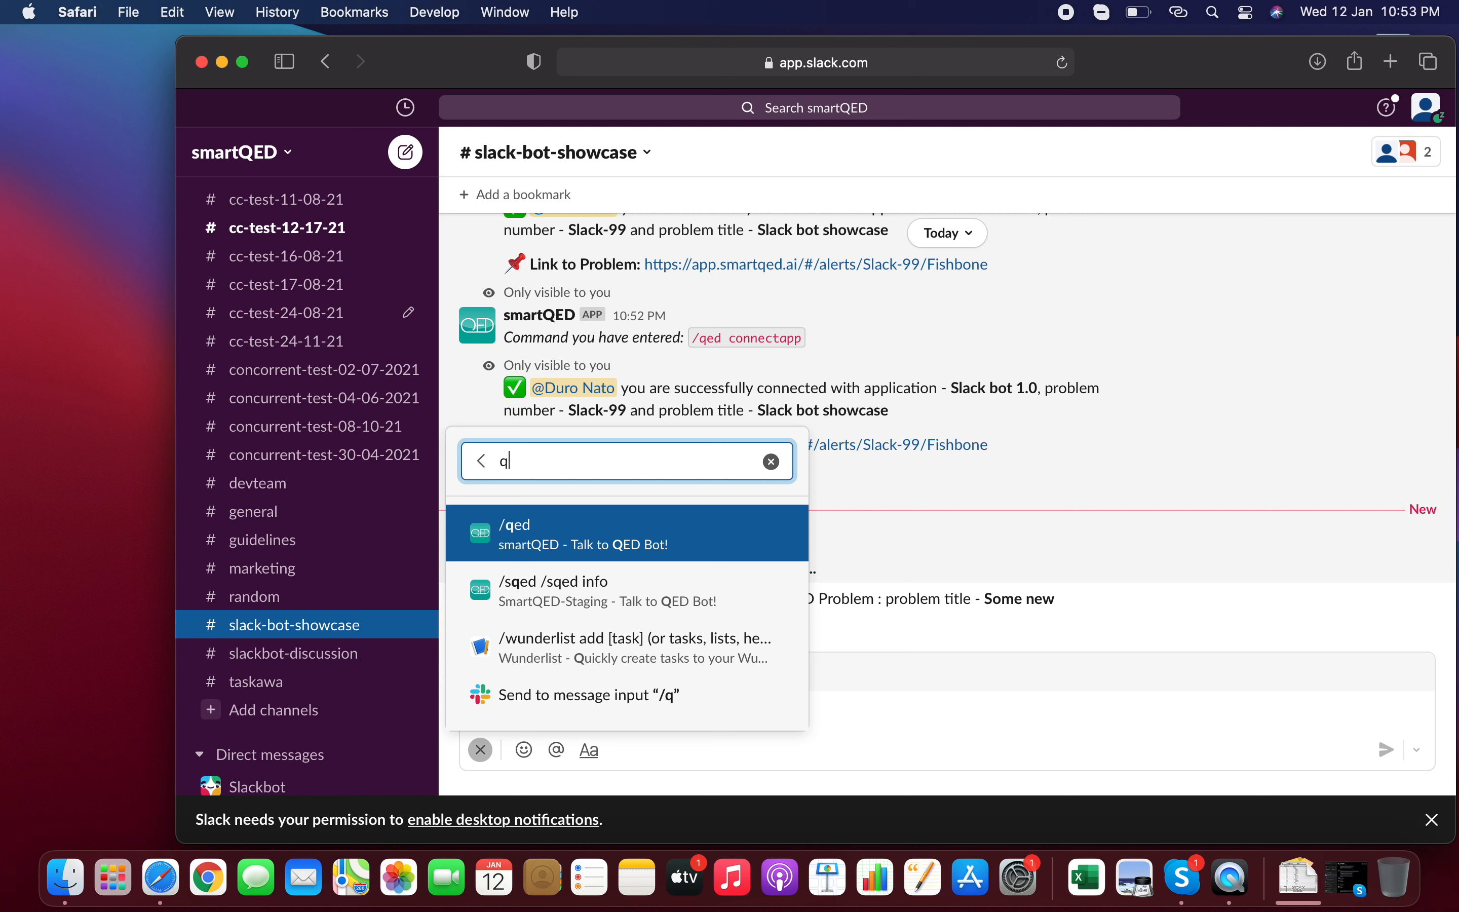
type("selectprob")
key("Return")
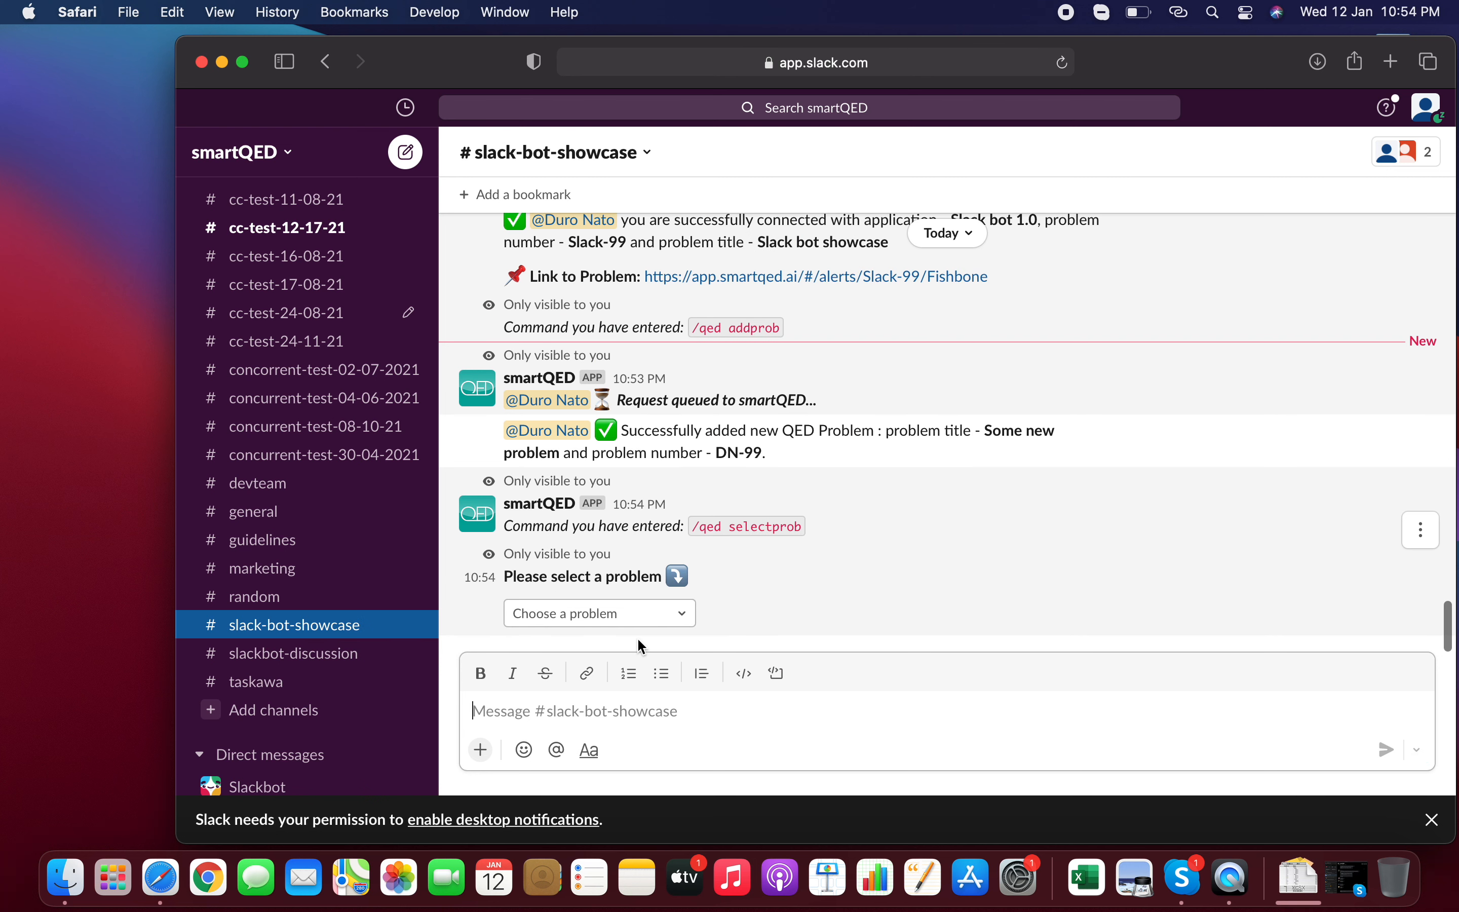
left_click(683, 617)
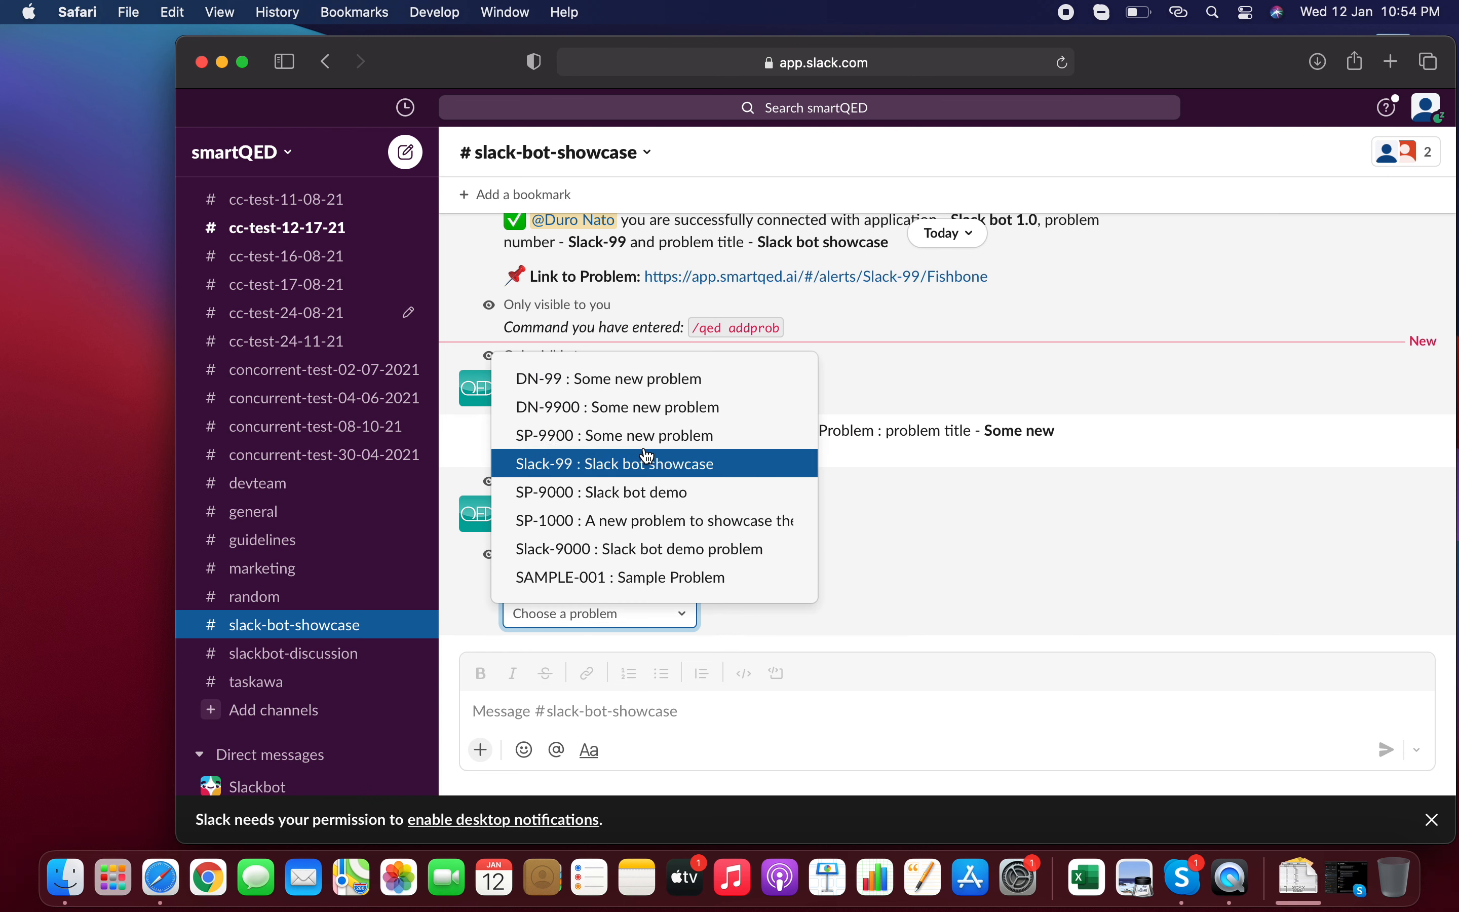
left_click(657, 380)
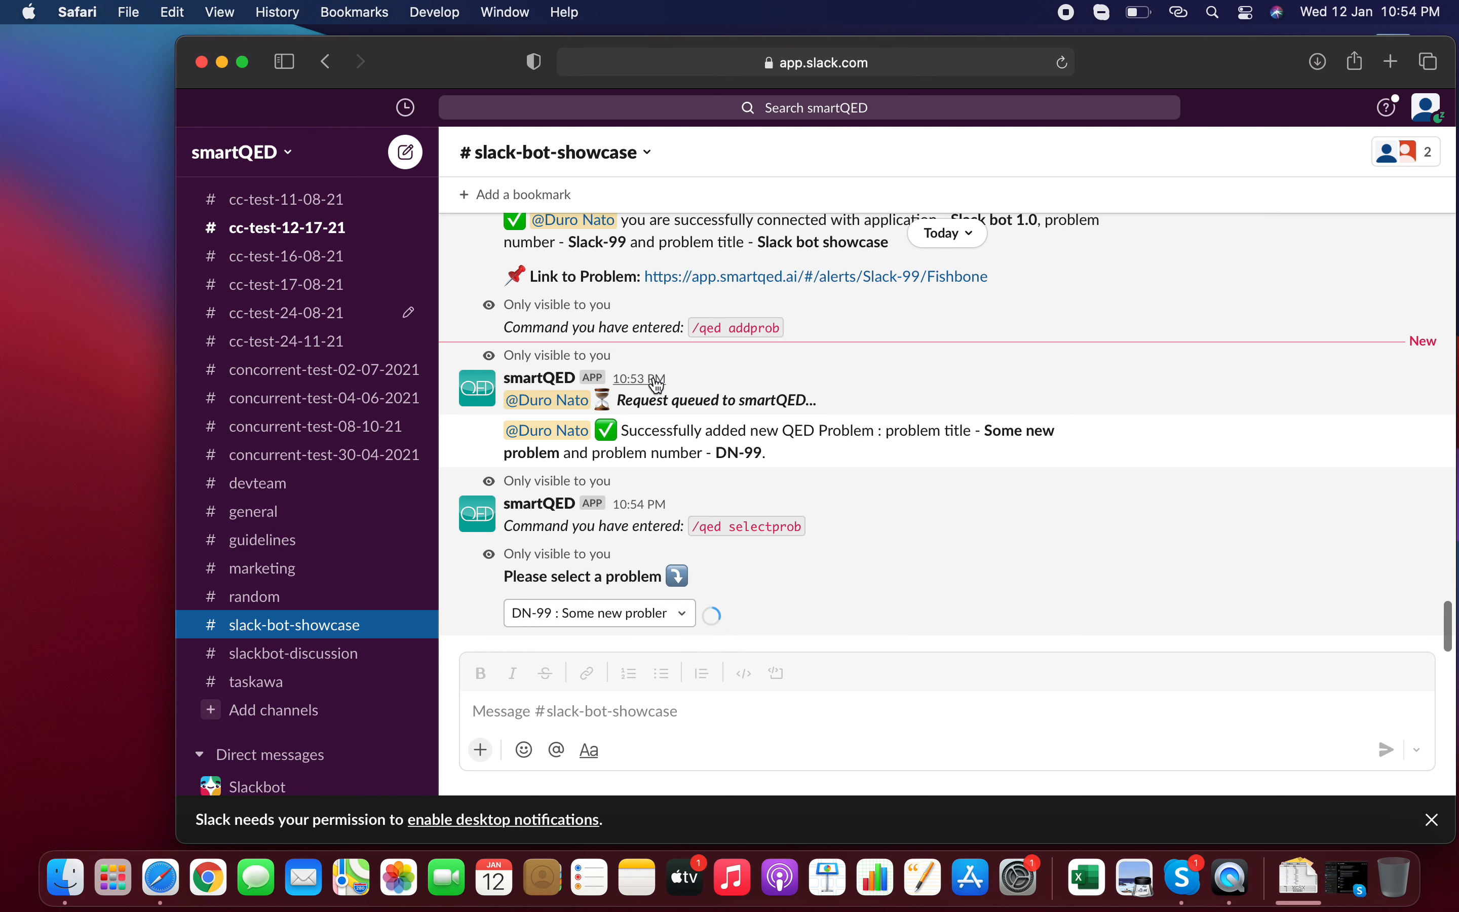
left_click(755, 613)
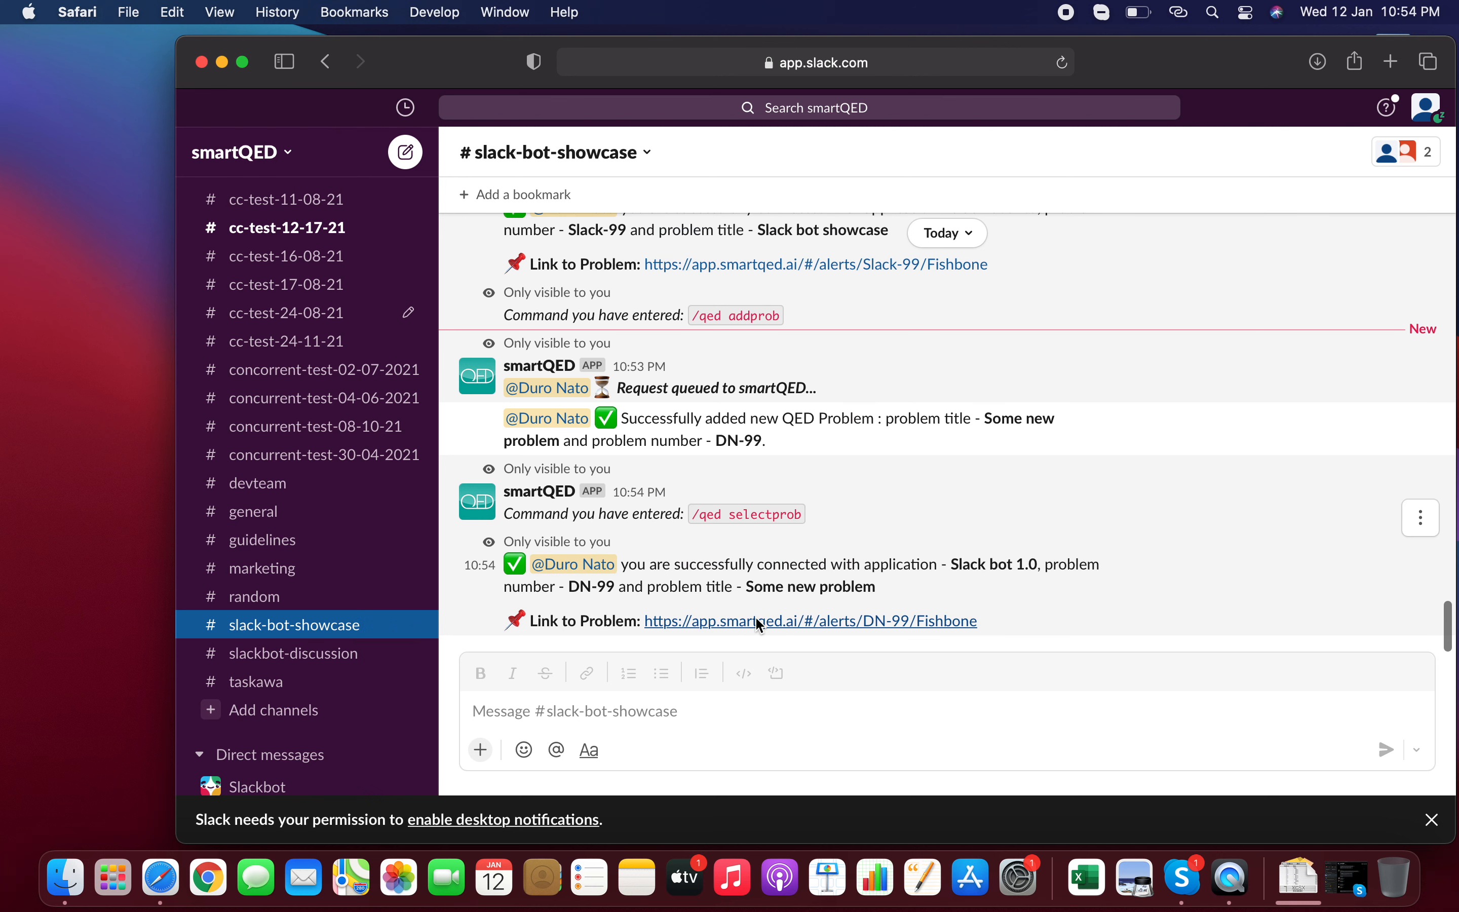
Run "/qed editprob" and update problem DN-99 with priority P2 and the description "Some description".
left_click(719, 710)
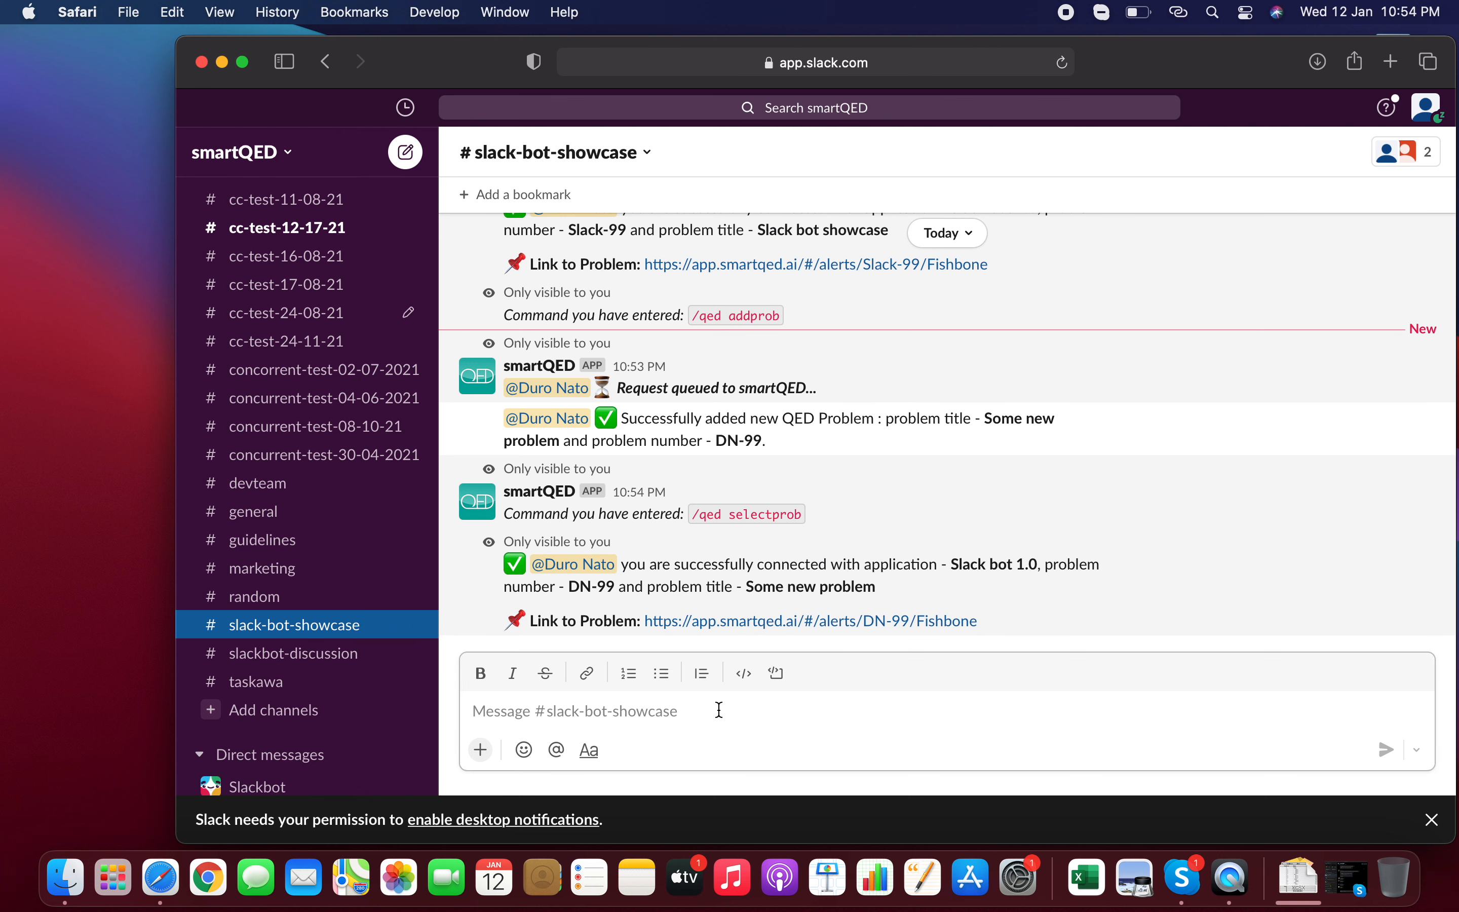
type("/qed editprob")
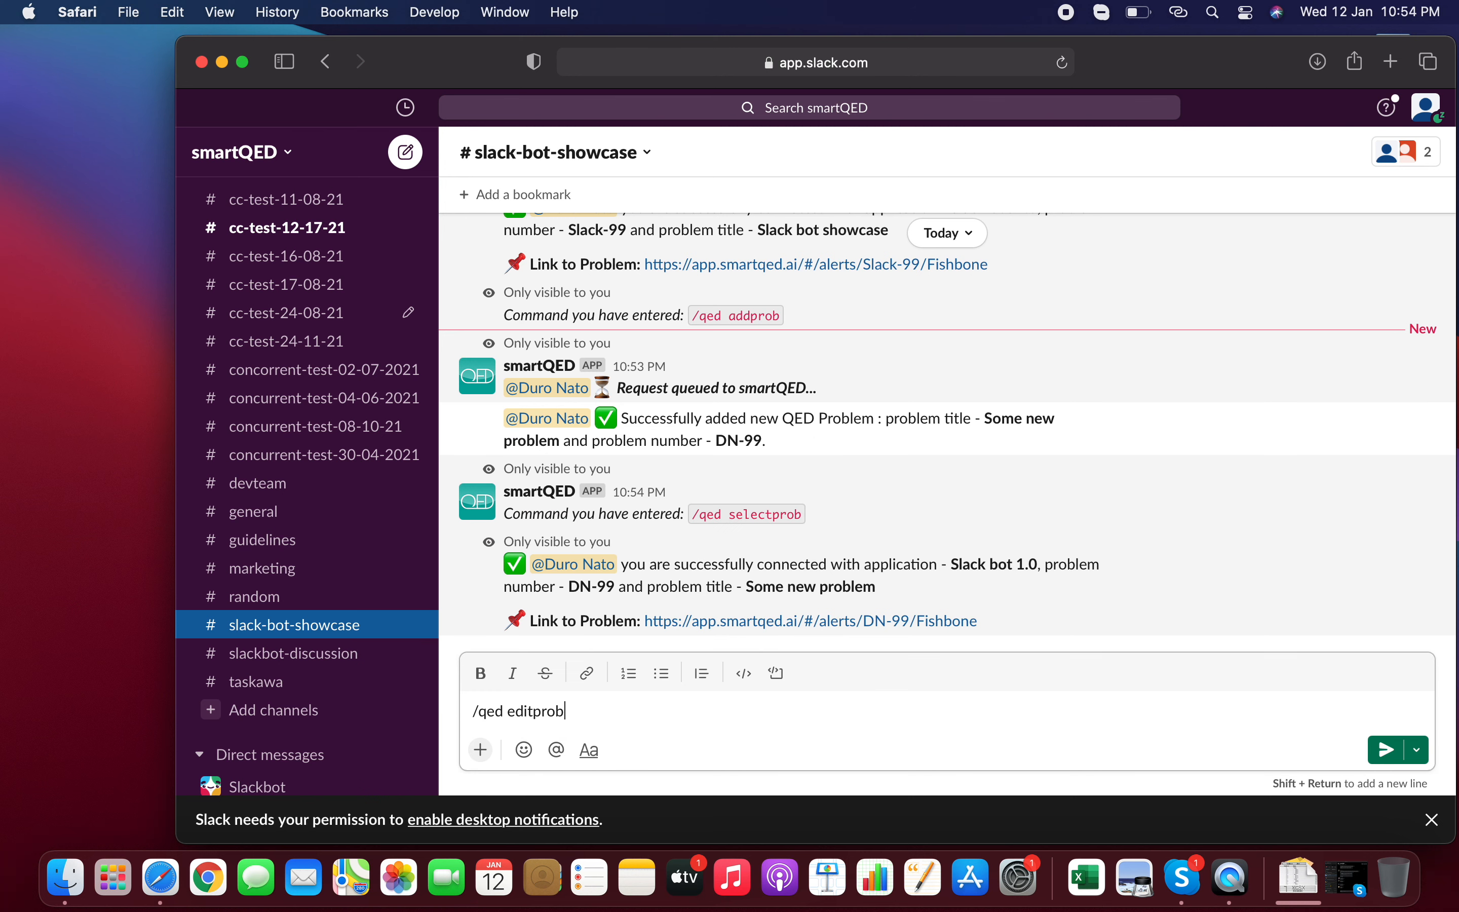
key("Return")
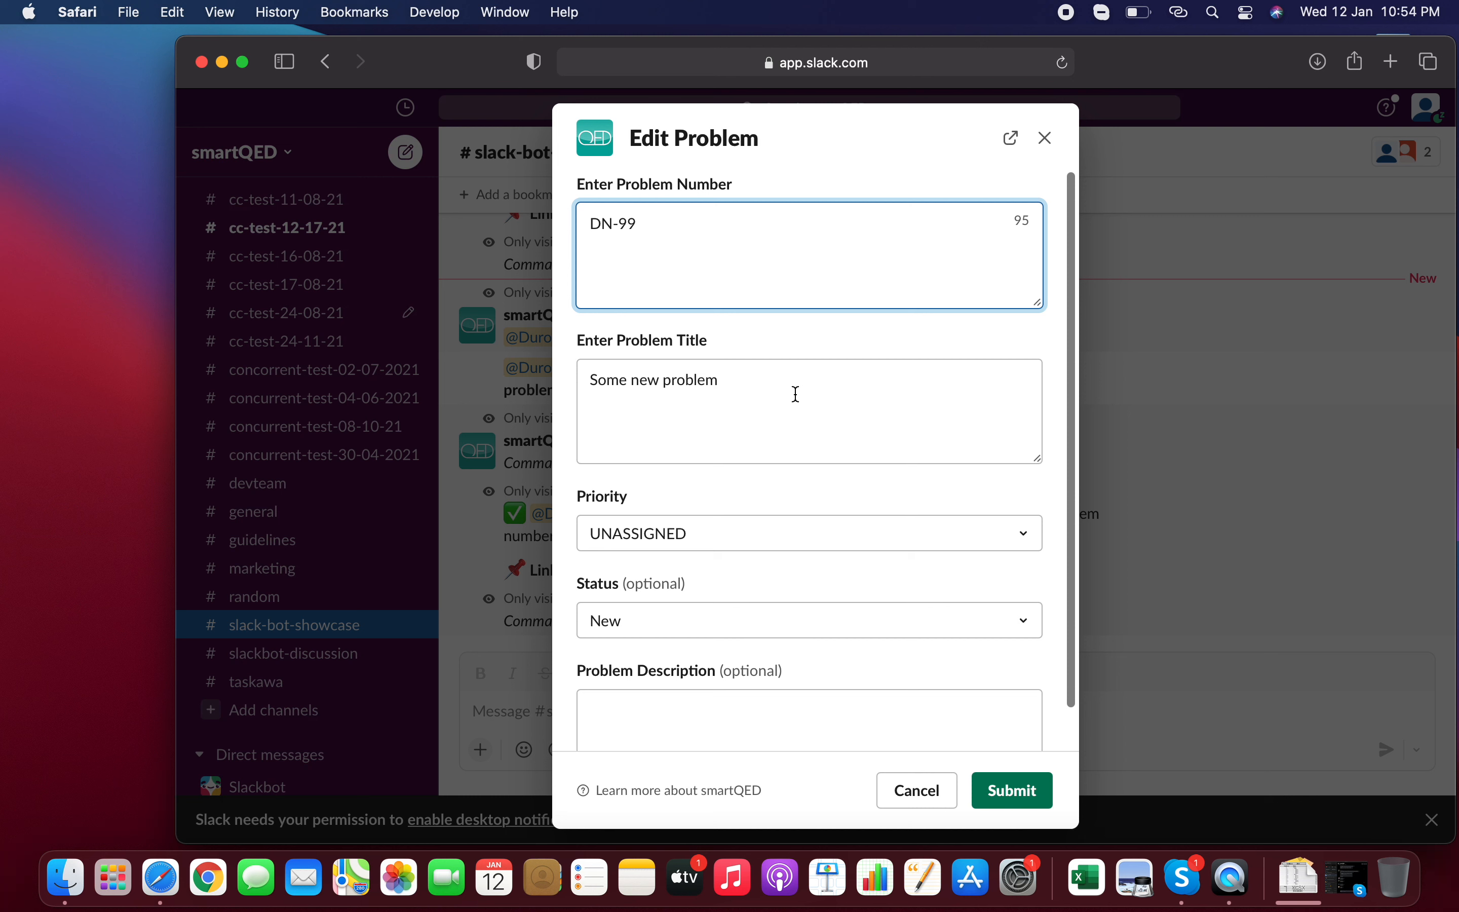
left_click(880, 549)
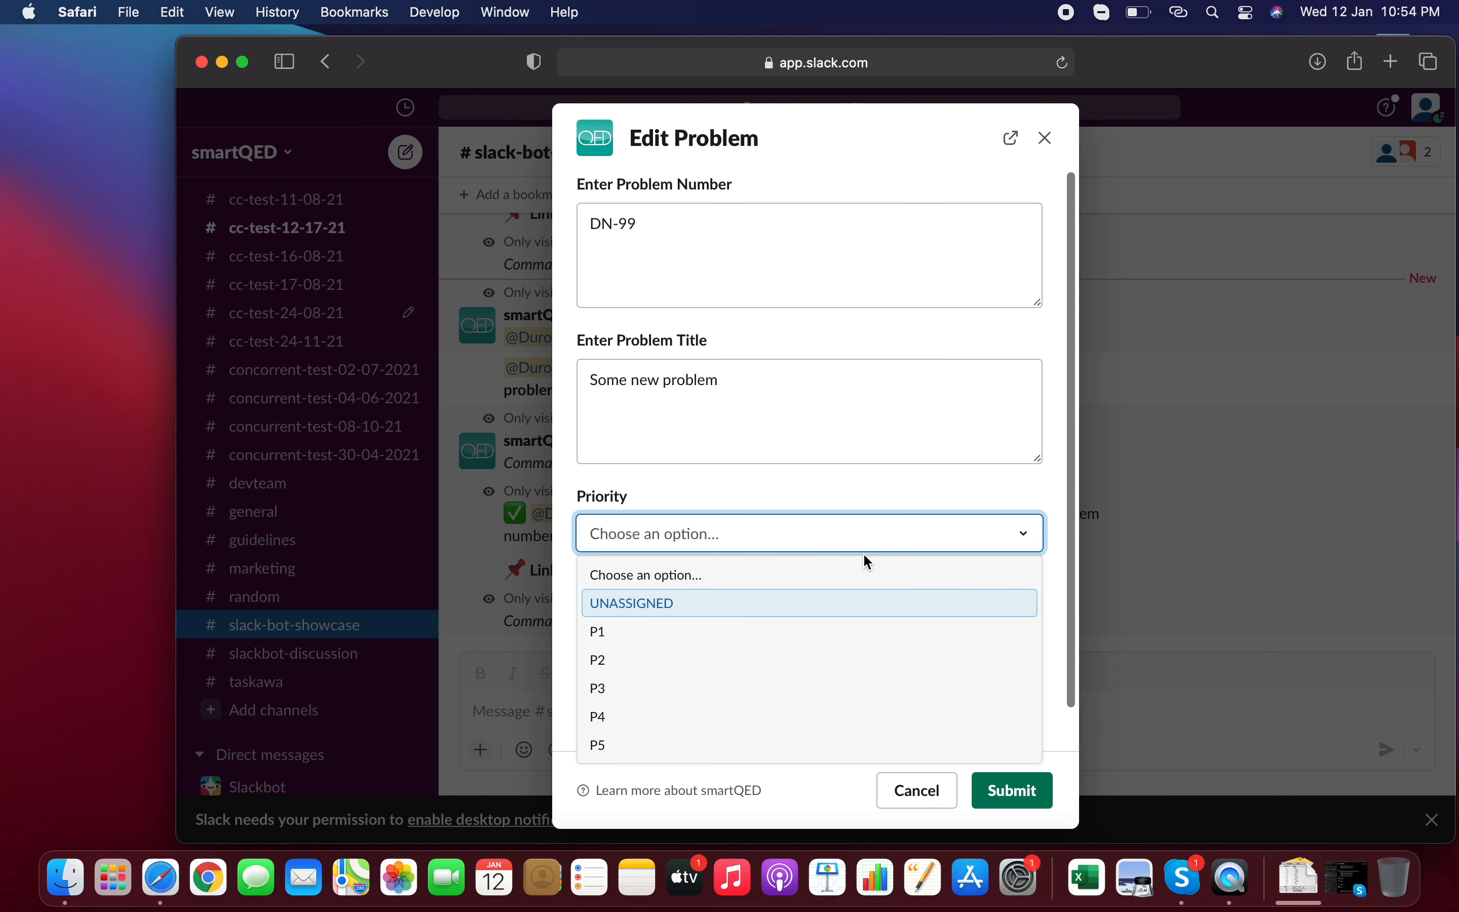
left_click(817, 673)
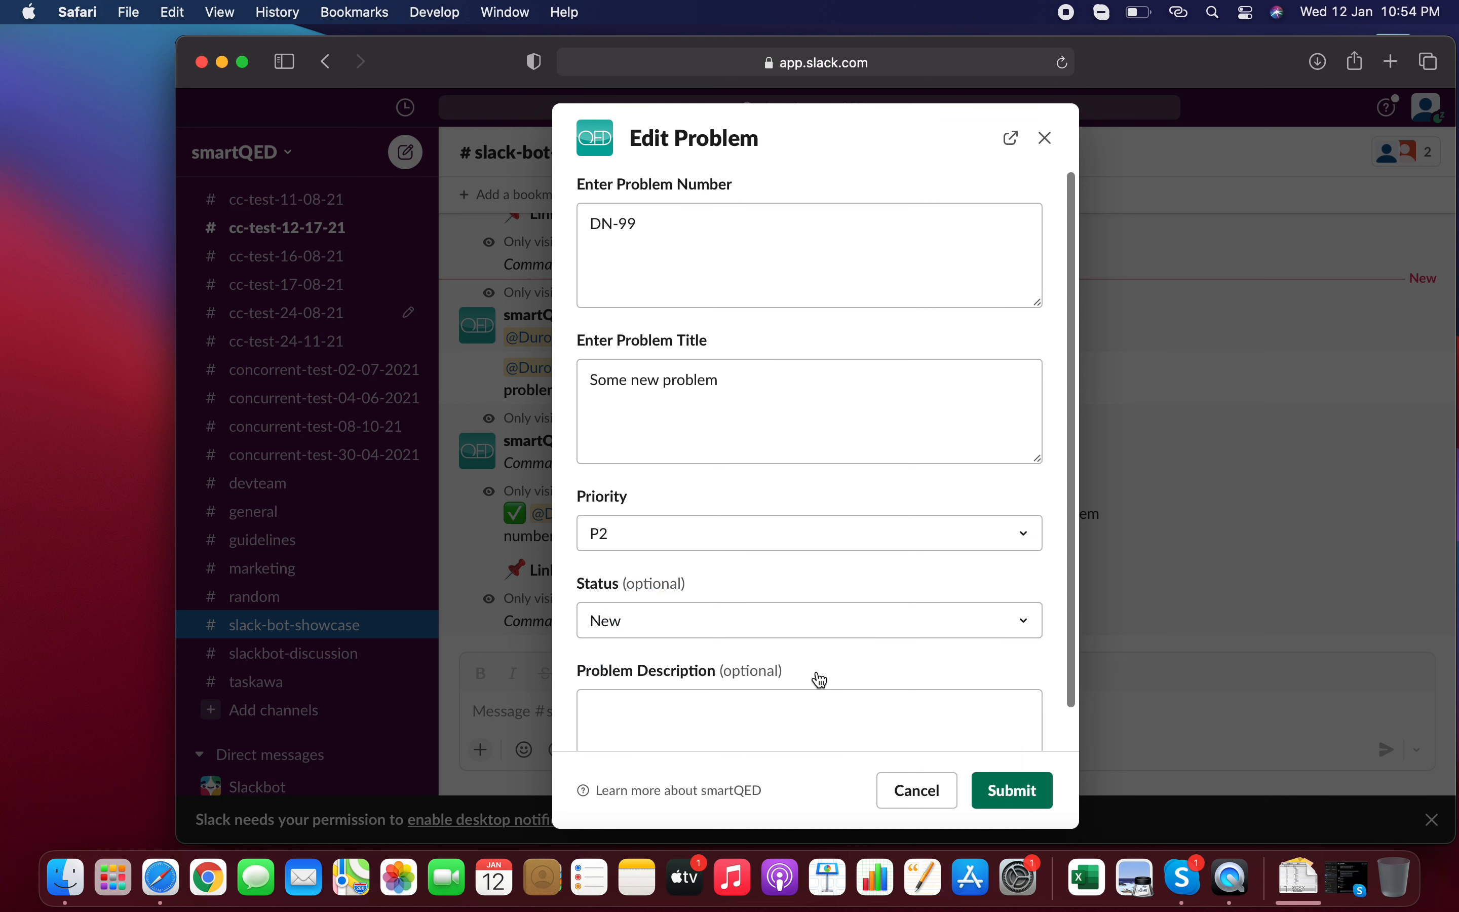
left_click(828, 715)
type("Some desc")
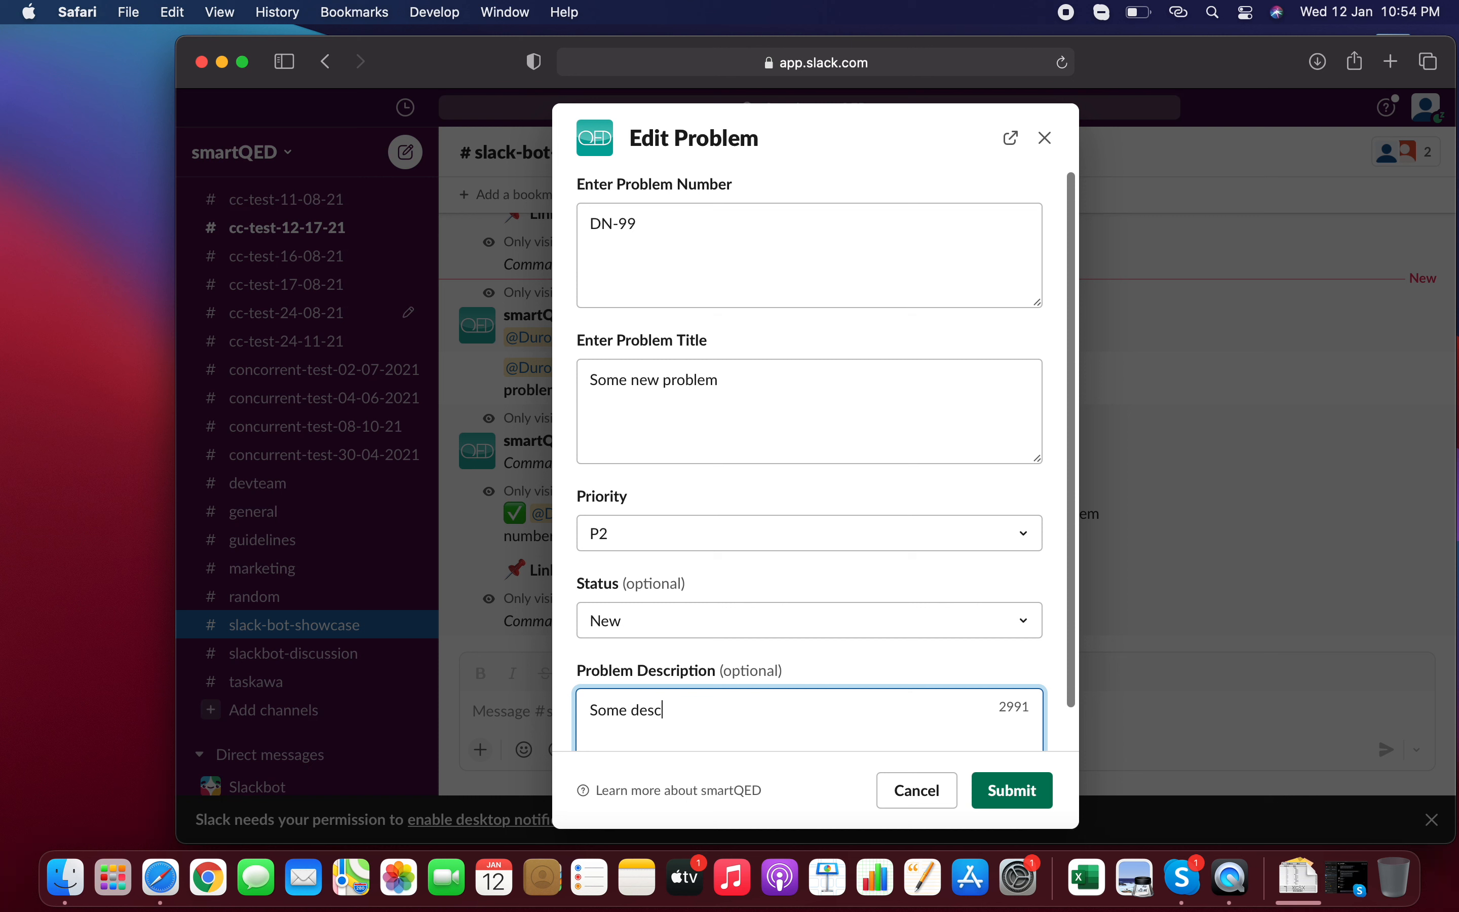
type("ri")
key("BackSpace")
type("iption")
left_click(1007, 796)
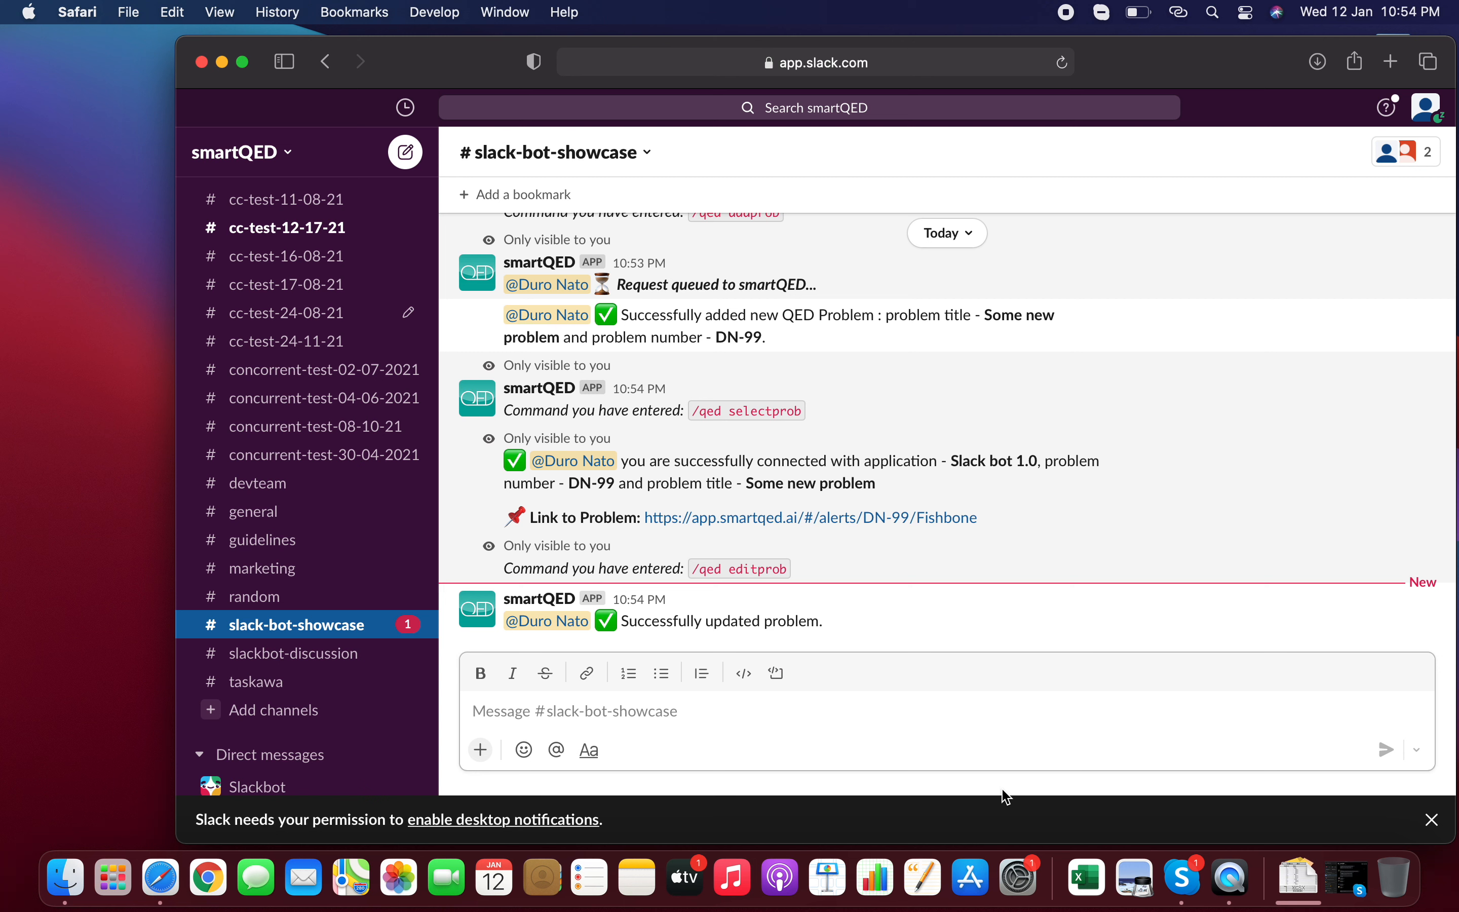
Run "/qed editprob" again to check the saved details of problem DN-99, then close the form without submitting.
type("/qe")
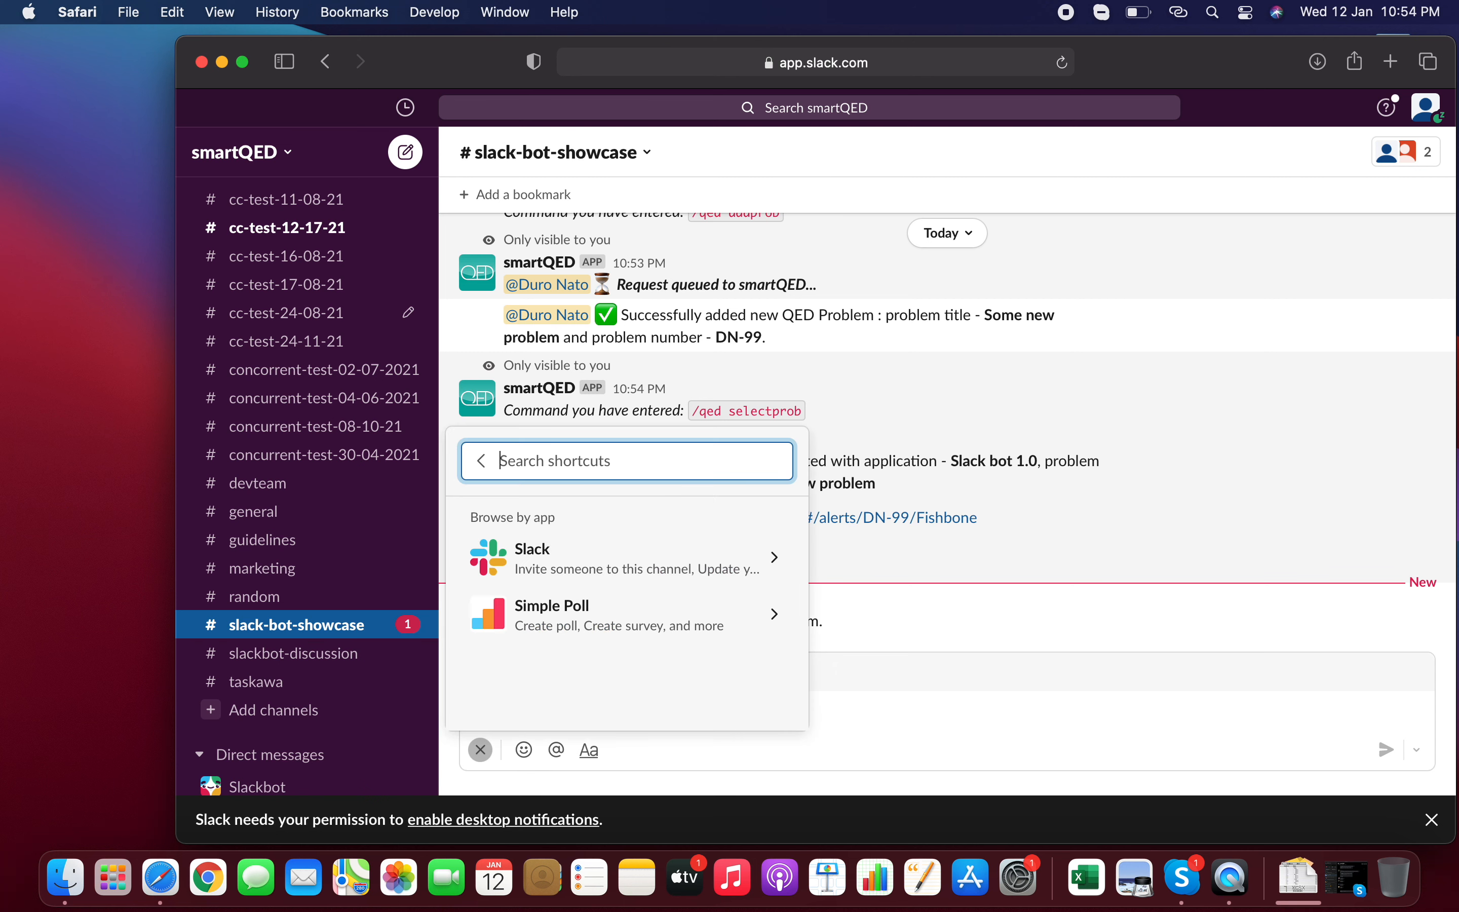
key("Return")
type("editprob")
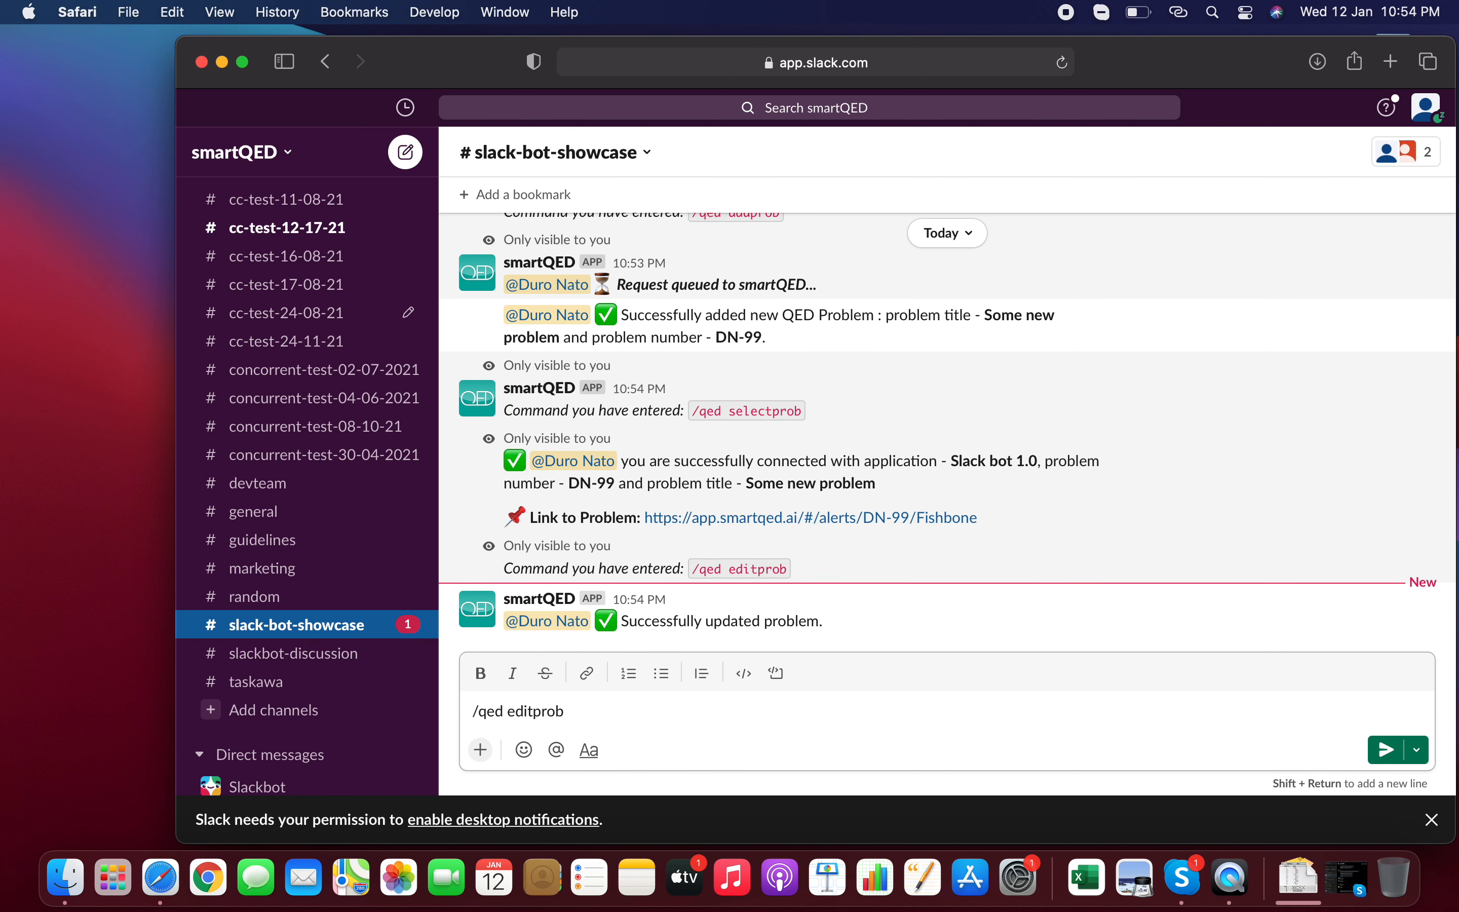
key("Return")
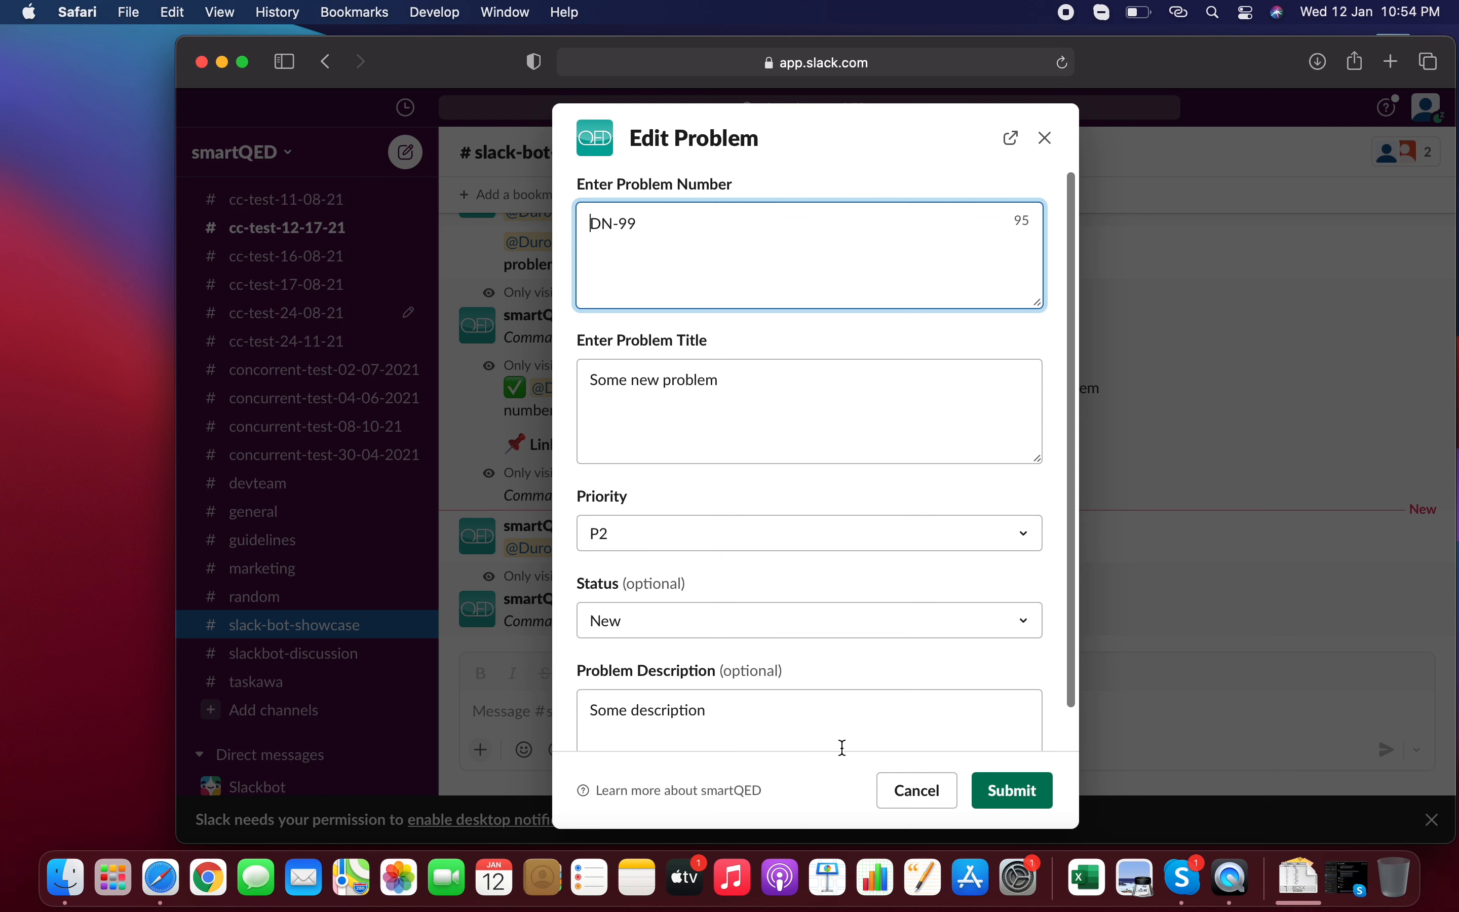
left_click(913, 795)
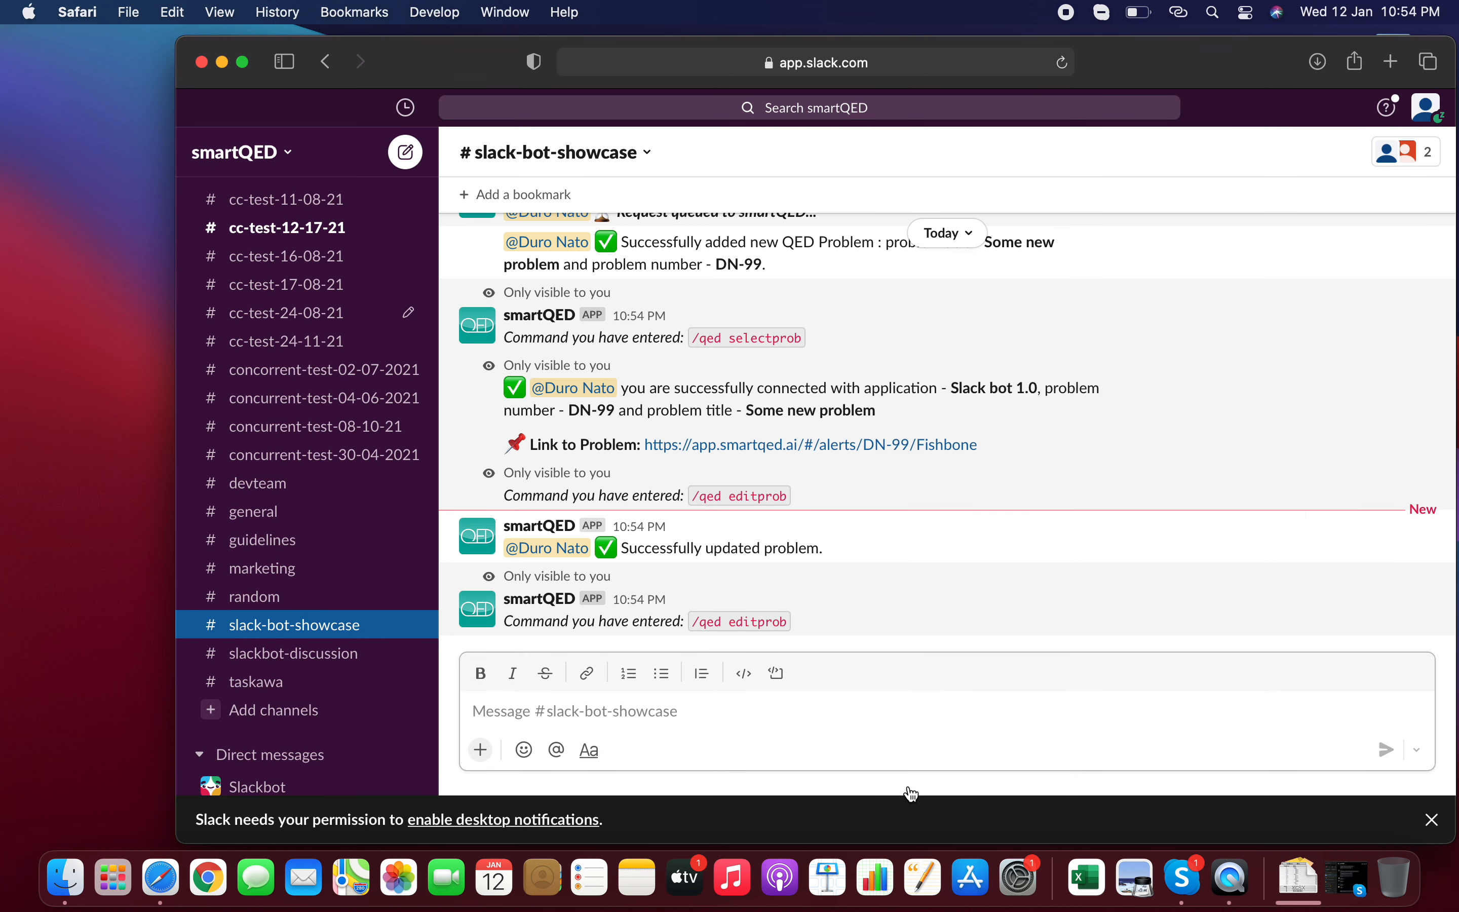